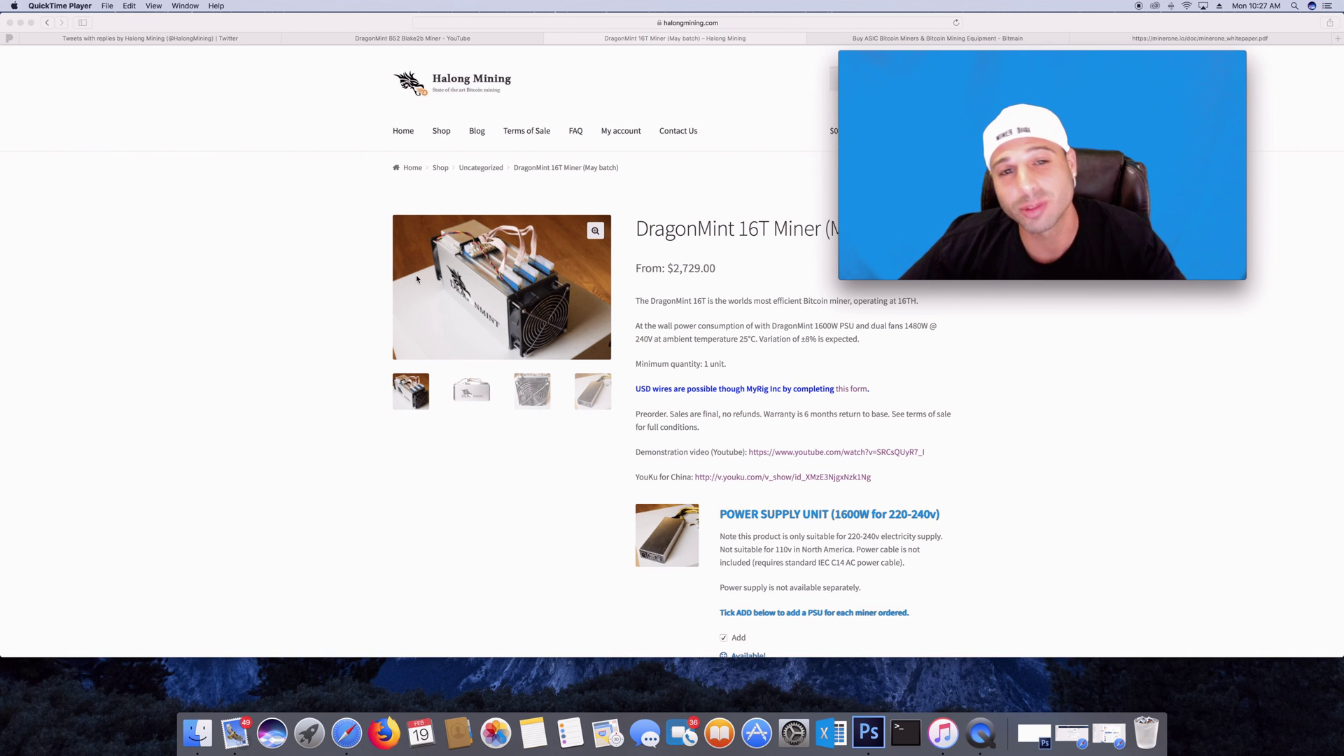
{"action": "scroll", "coordinate": [658, 346], "scroll_direction": "down", "scroll_amount": 1}
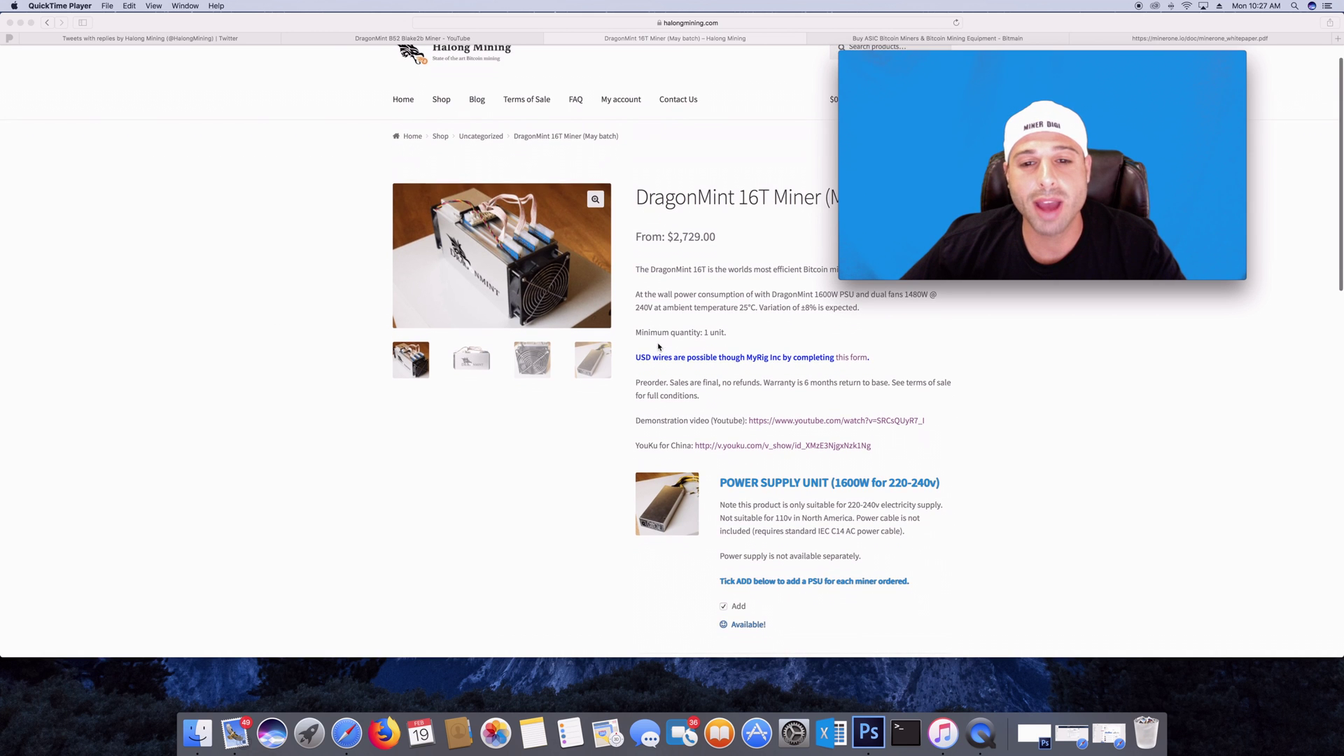
{"action": "scroll", "coordinate": [705, 309], "scroll_direction": "down", "scroll_amount": 1}
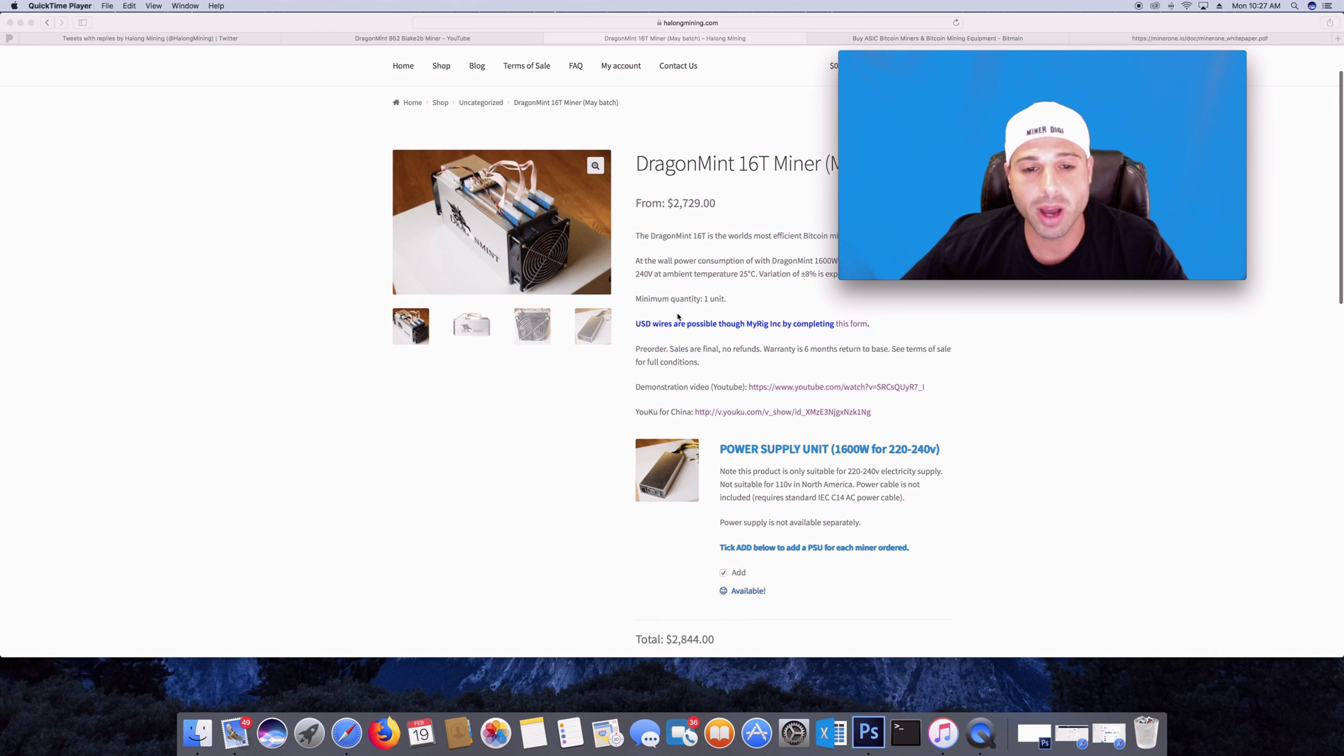
{"action": "scroll", "coordinate": [678, 318], "scroll_direction": "down", "scroll_amount": 1}
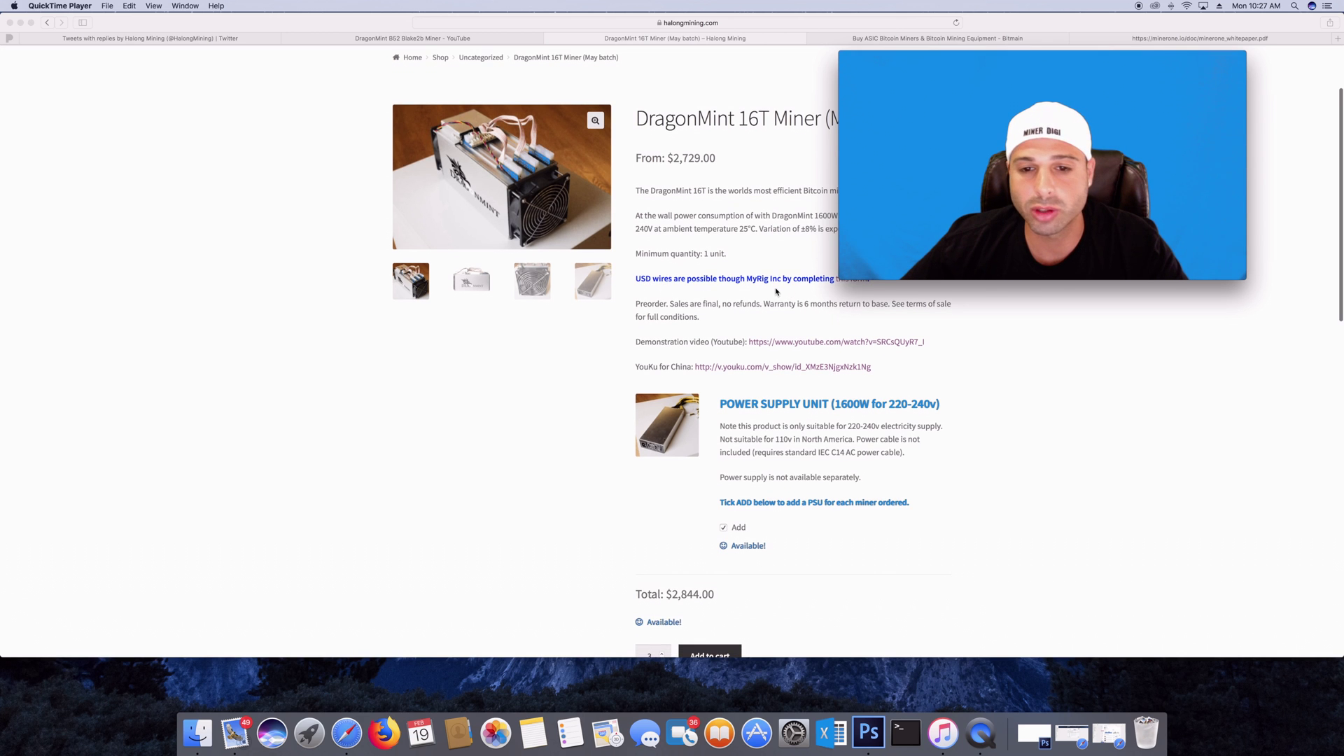
{"action": "scroll", "coordinate": [736, 285], "scroll_direction": "down", "scroll_amount": 1}
{"action": "scroll", "coordinate": [812, 275], "scroll_direction": "down", "scroll_amount": 3}
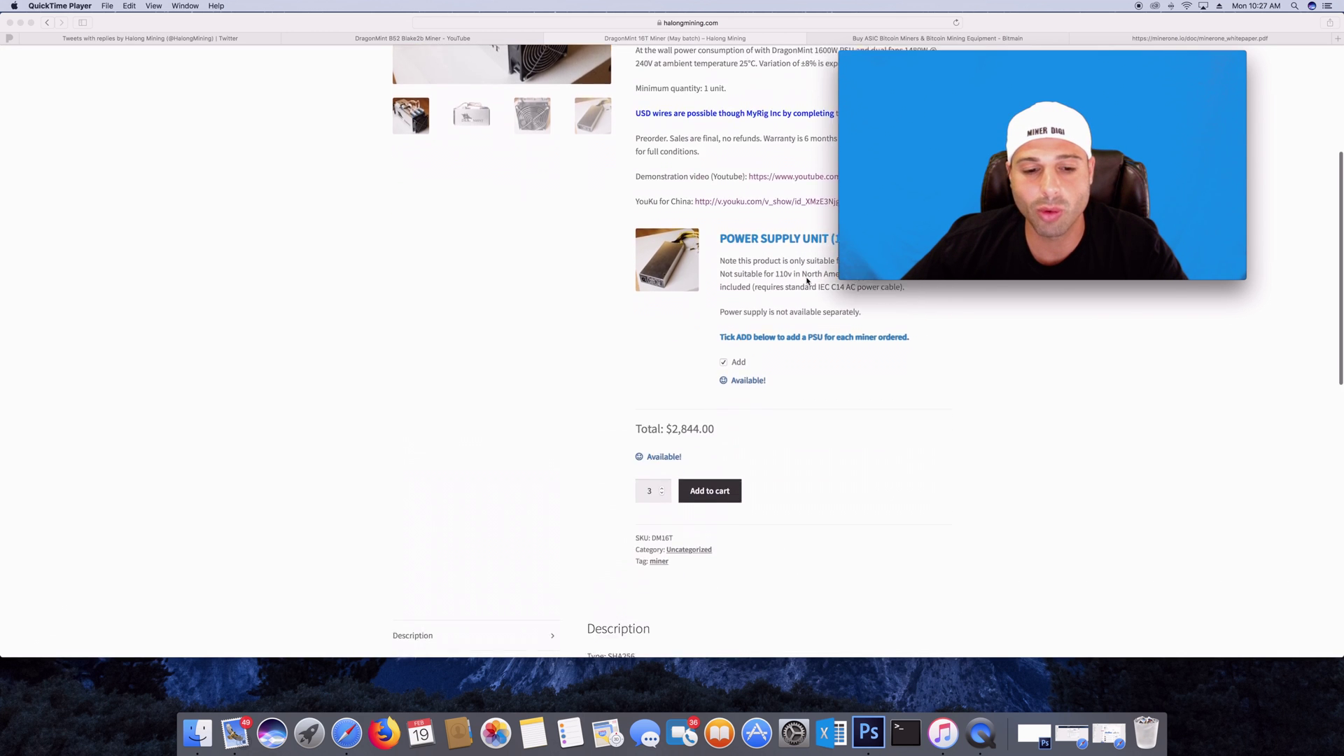
{"action": "scroll", "coordinate": [795, 294], "scroll_direction": "down", "scroll_amount": 4}
{"action": "scroll", "coordinate": [766, 382], "scroll_direction": "down", "scroll_amount": 8}
{"action": "scroll", "coordinate": [766, 381], "scroll_direction": "down", "scroll_amount": 2}
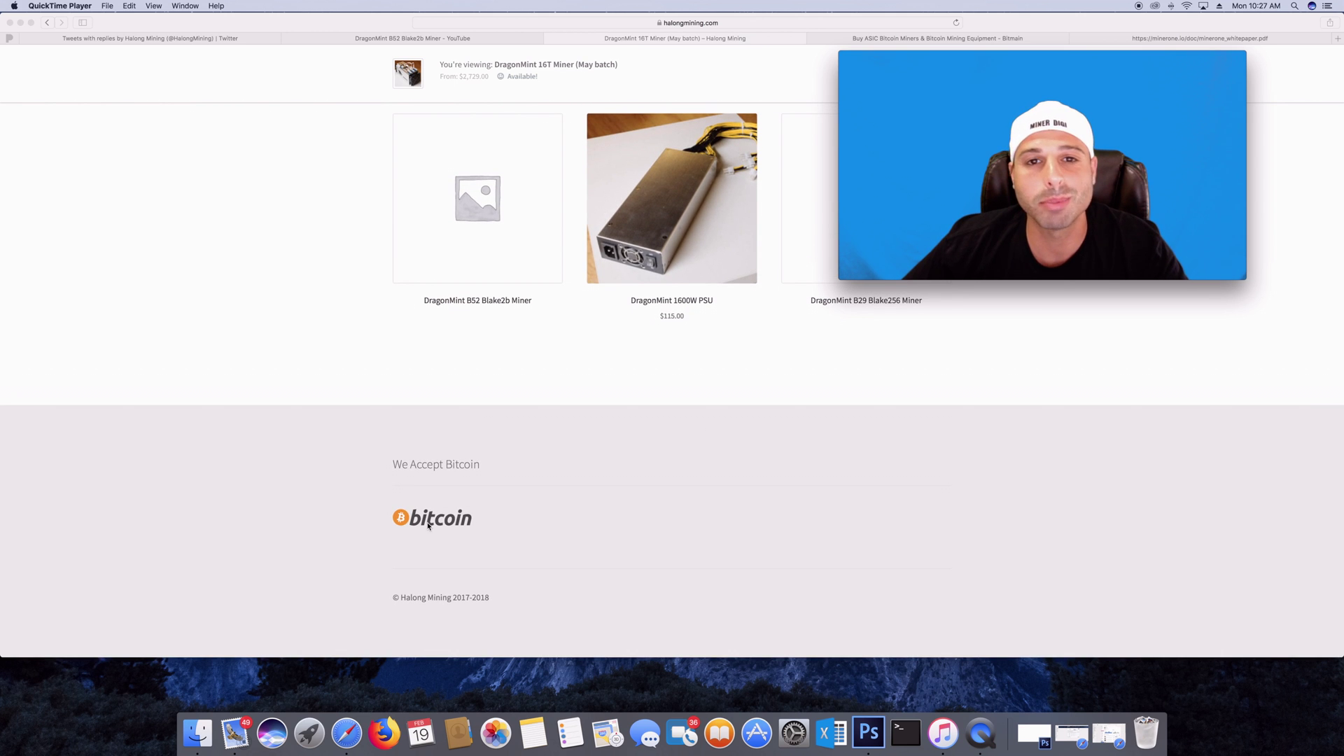
{"action": "scroll", "coordinate": [490, 515], "scroll_direction": "up", "scroll_amount": 2}
{"action": "scroll", "coordinate": [491, 515], "scroll_direction": "up", "scroll_amount": 3}
{"action": "scroll", "coordinate": [490, 515], "scroll_direction": "up", "scroll_amount": 1}
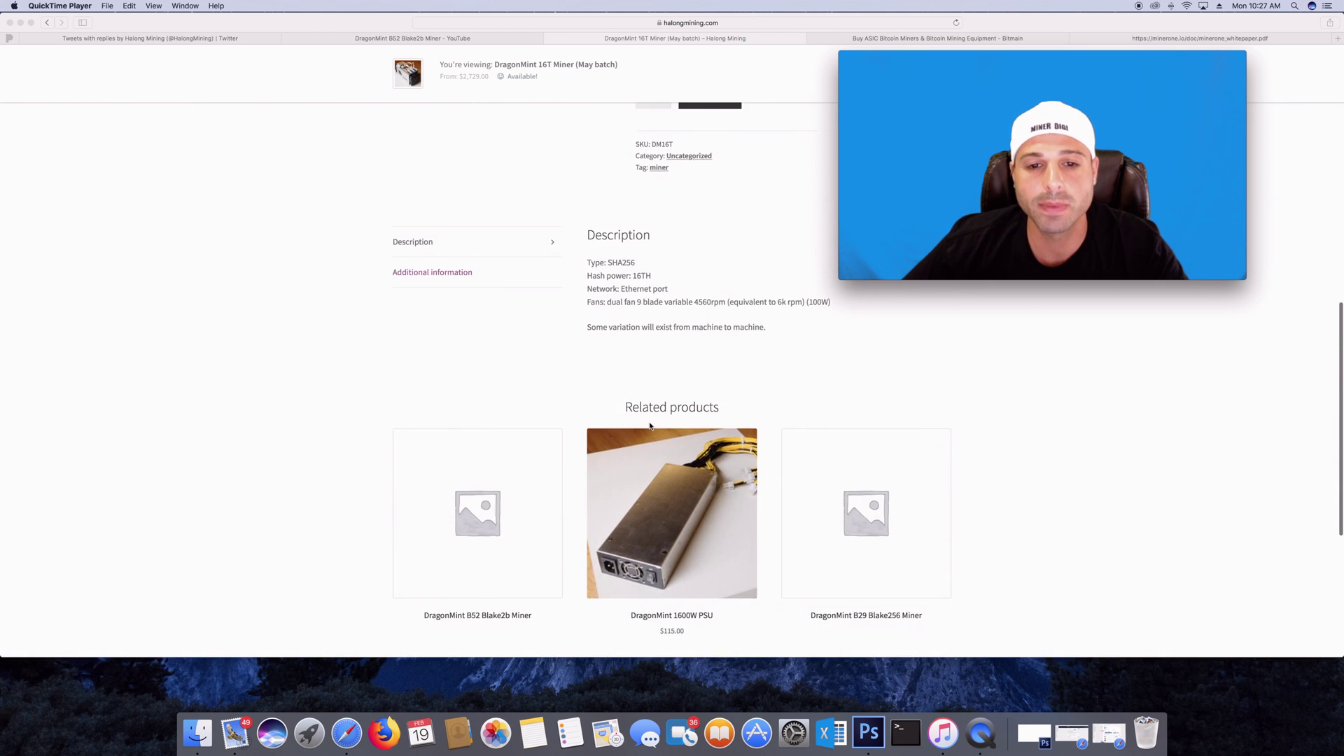
{"action": "scroll", "coordinate": [648, 426], "scroll_direction": "up", "scroll_amount": 4}
{"action": "scroll", "coordinate": [723, 465], "scroll_direction": "up", "scroll_amount": 1}
{"action": "scroll", "coordinate": [735, 441], "scroll_direction": "up", "scroll_amount": 2}
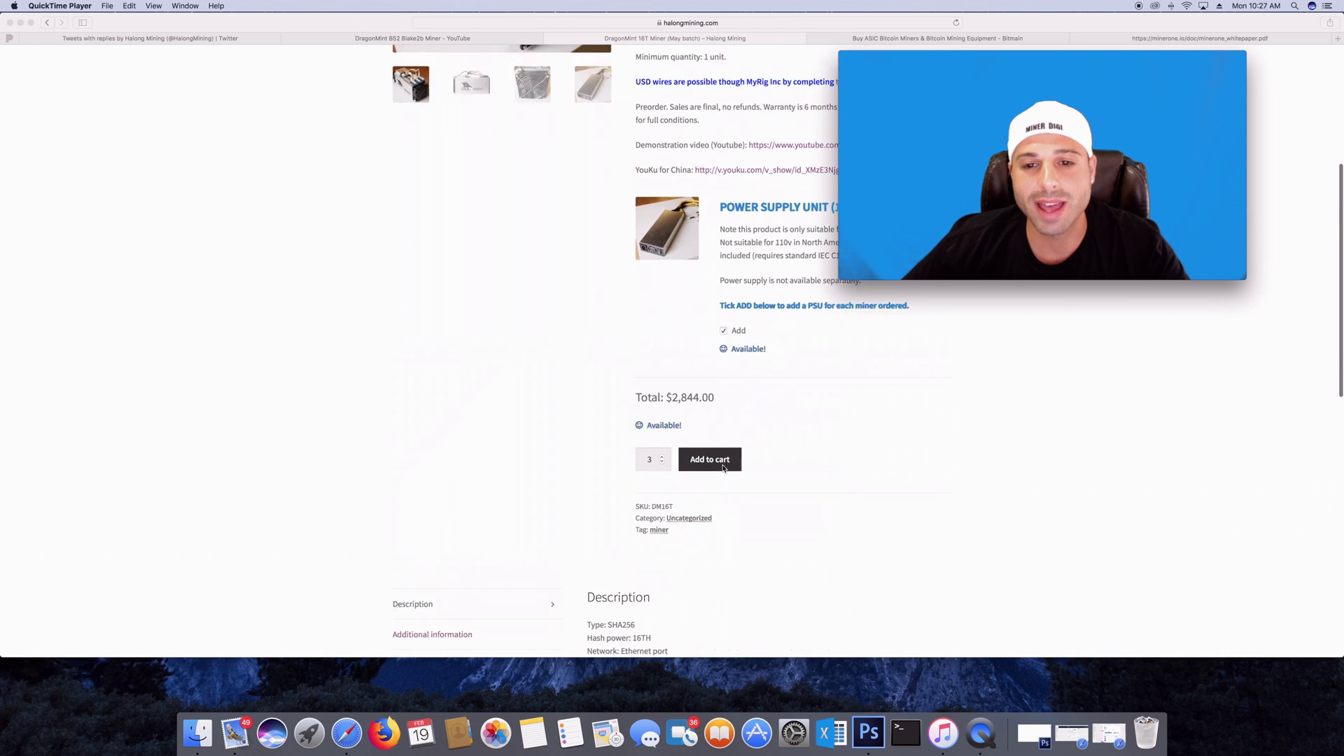
{"action": "scroll", "coordinate": [793, 360], "scroll_direction": "up", "scroll_amount": 2}
{"action": "scroll", "coordinate": [793, 360], "scroll_direction": "up", "scroll_amount": 1}
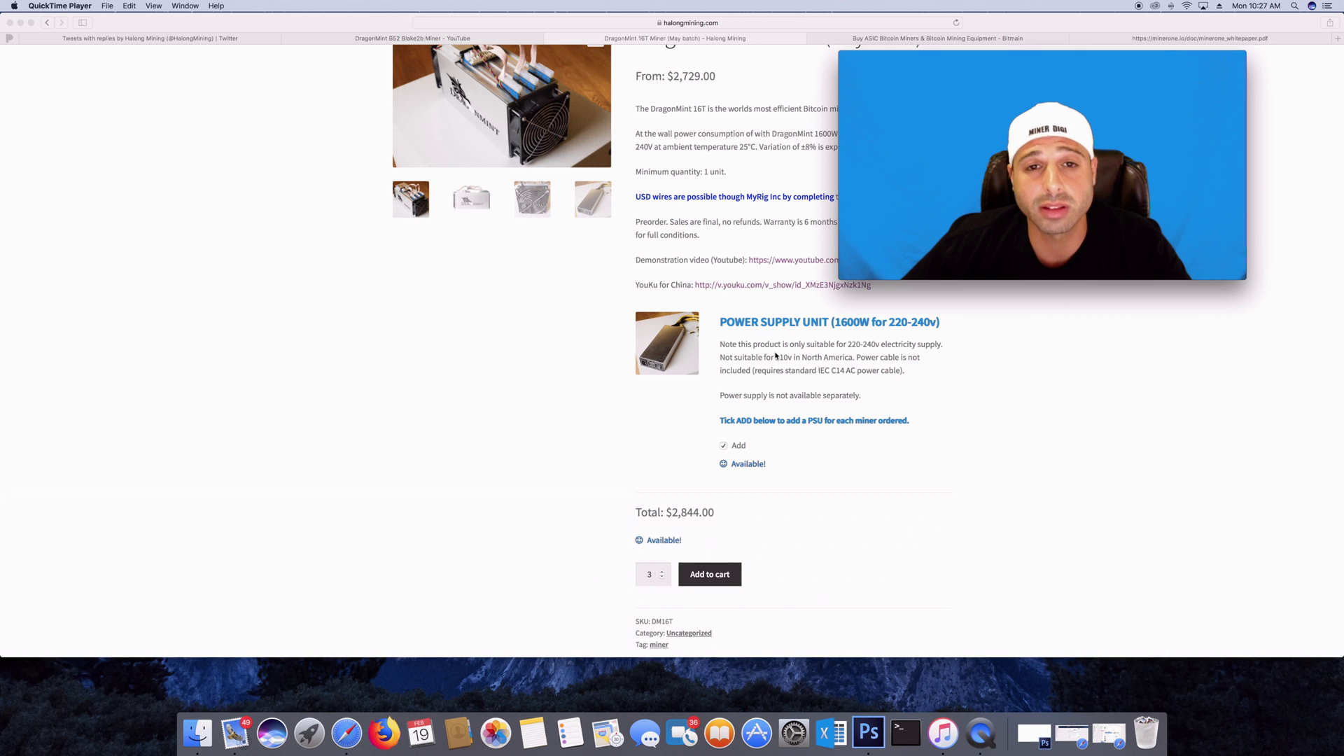
{"action": "scroll", "coordinate": [775, 357], "scroll_direction": "up", "scroll_amount": 3}
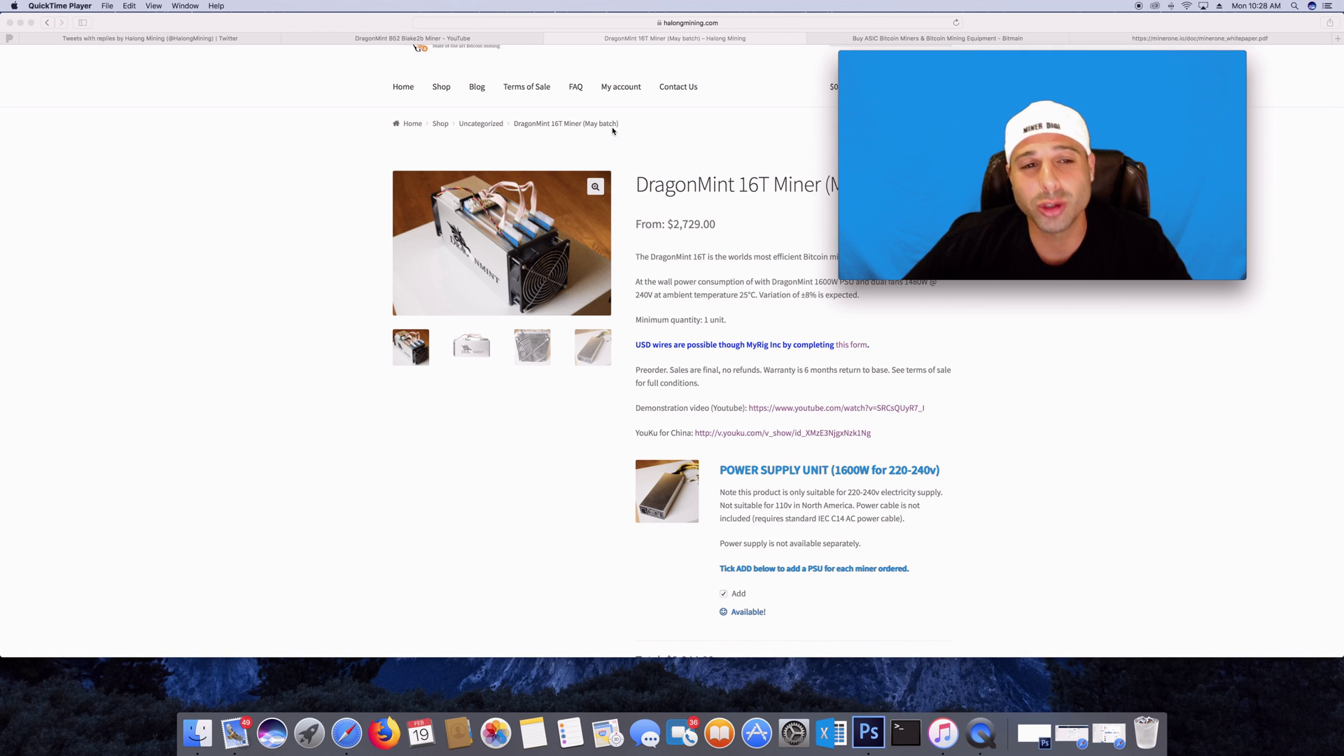
Bring up the DragonMint B52 Blake2b Miner YouTube video from the tab bar.
{"action": "left_click", "coordinate": [474, 39]}
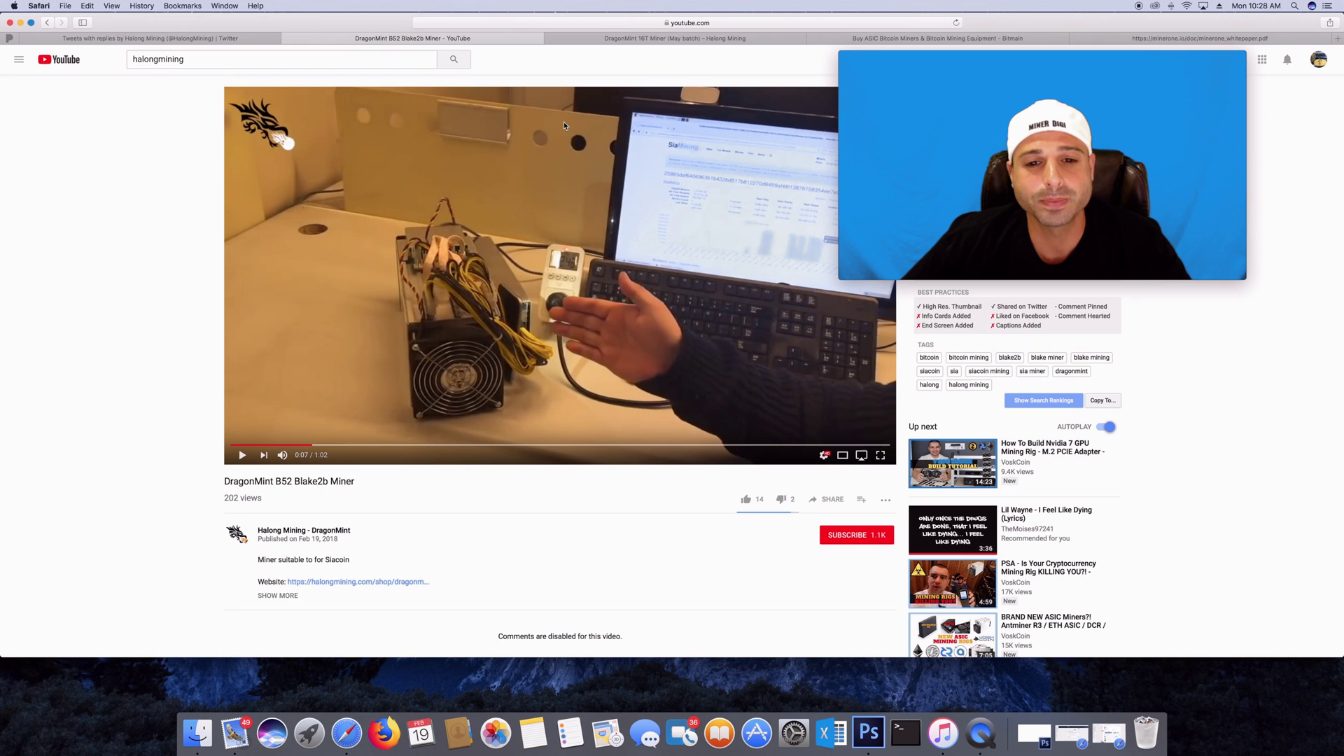
{"action": "left_click", "coordinate": [240, 40]}
{"action": "scroll", "coordinate": [608, 289], "scroll_direction": "down", "scroll_amount": 2}
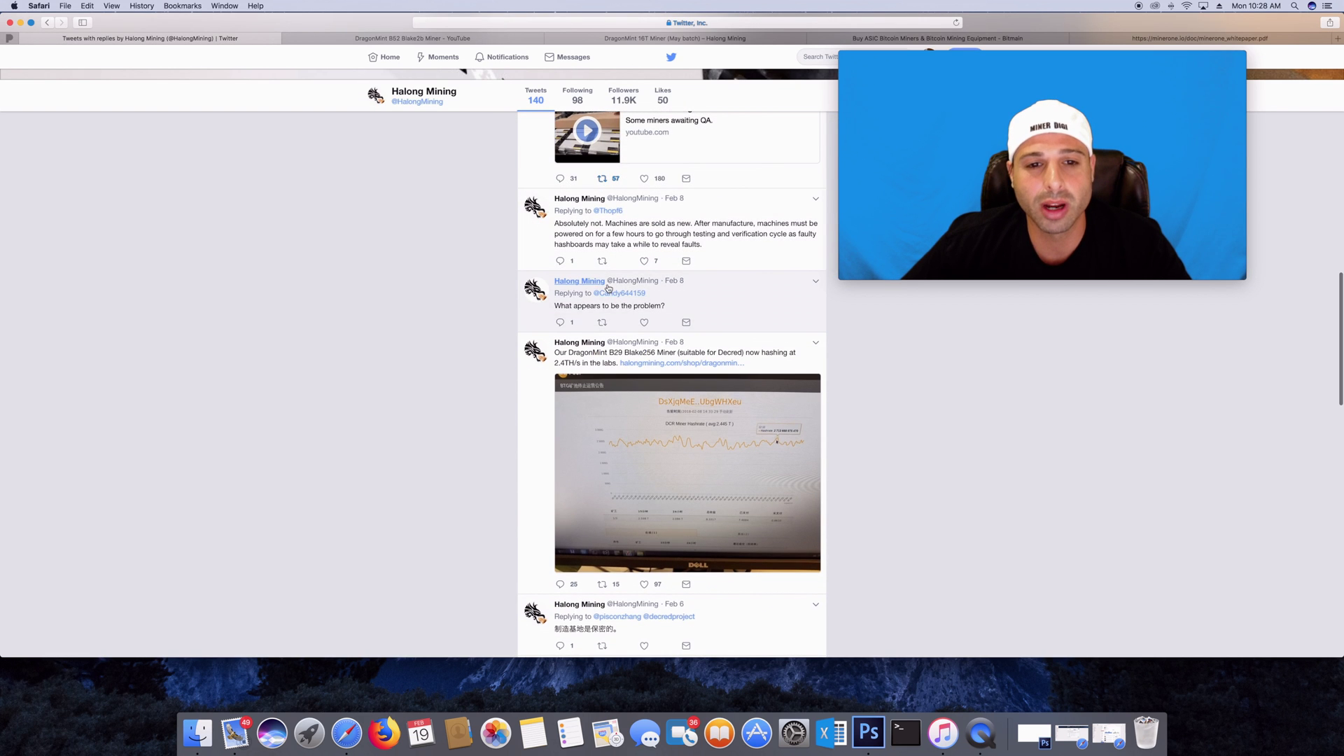
{"action": "scroll", "coordinate": [608, 288], "scroll_direction": "up", "scroll_amount": 2}
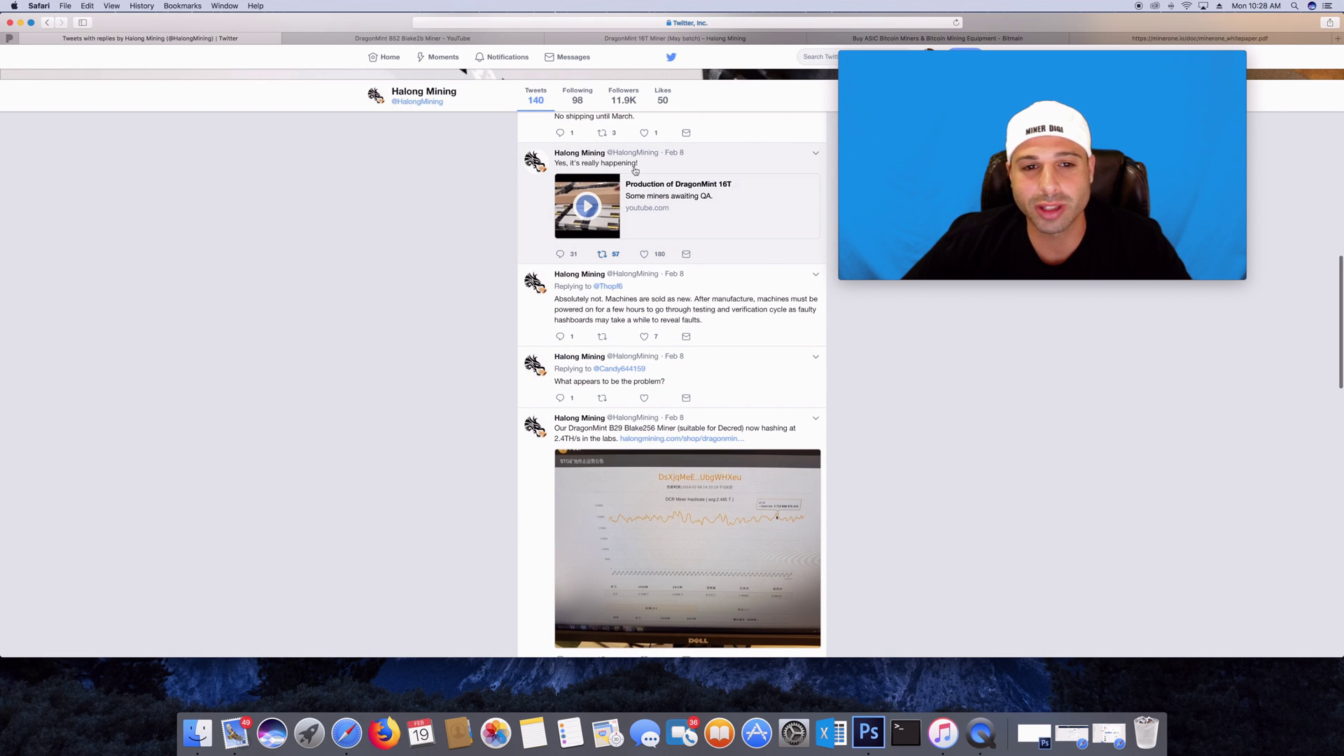
{"action": "scroll", "coordinate": [643, 188], "scroll_direction": "up", "scroll_amount": 1}
{"action": "scroll", "coordinate": [686, 240], "scroll_direction": "down", "scroll_amount": 1}
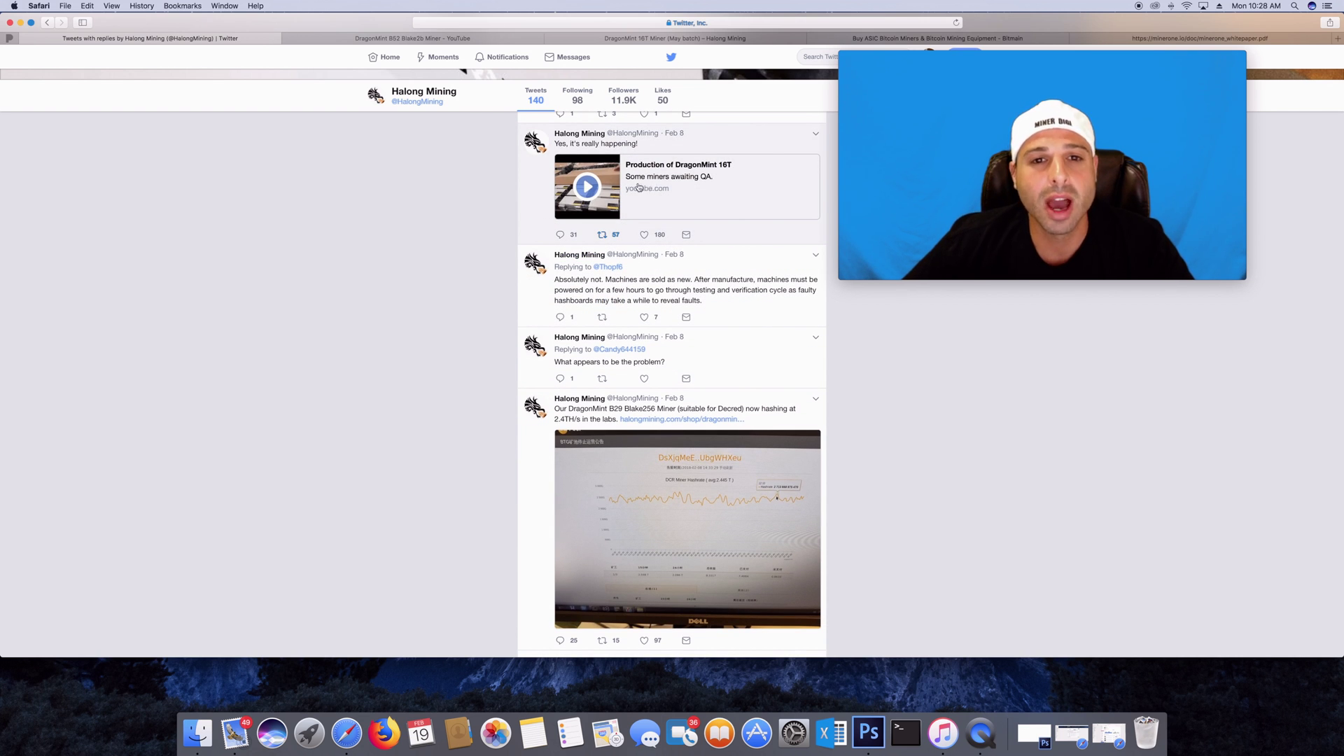
{"action": "scroll", "coordinate": [505, 177], "scroll_direction": "up", "scroll_amount": 1}
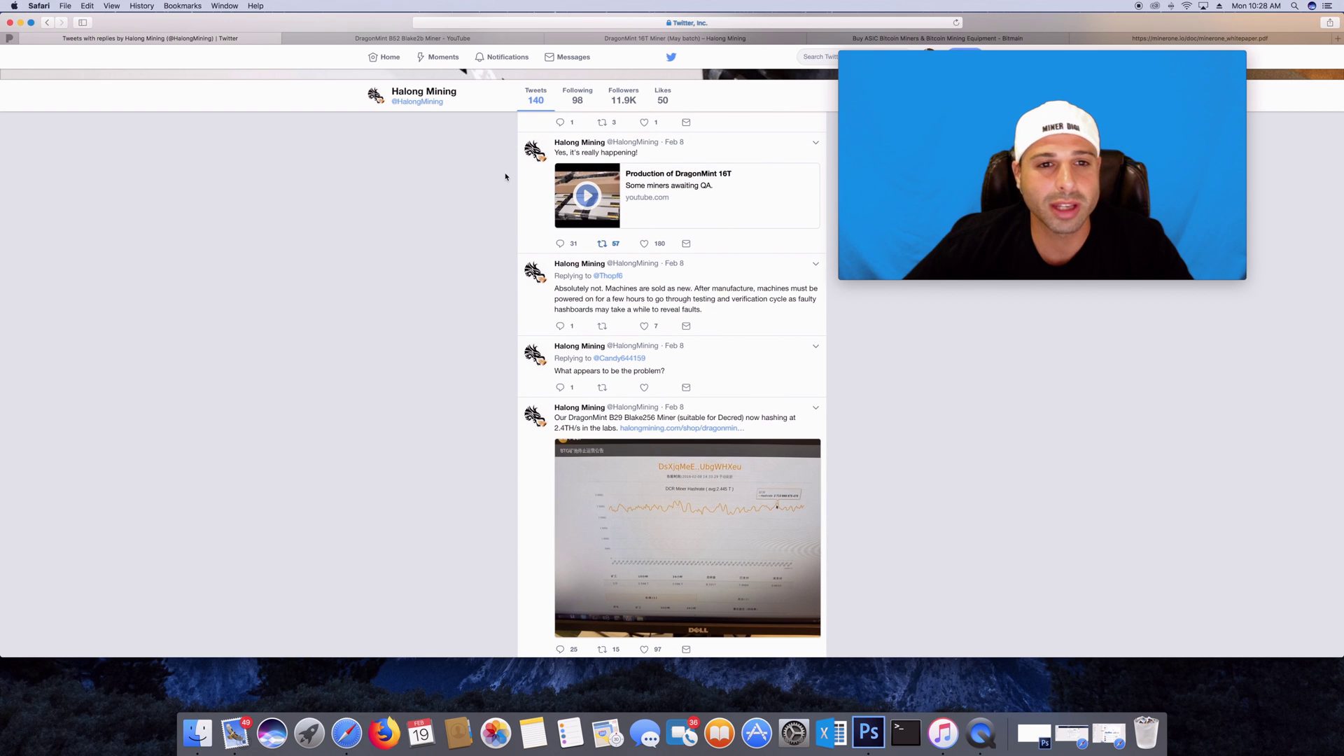
{"action": "left_click", "coordinate": [479, 38]}
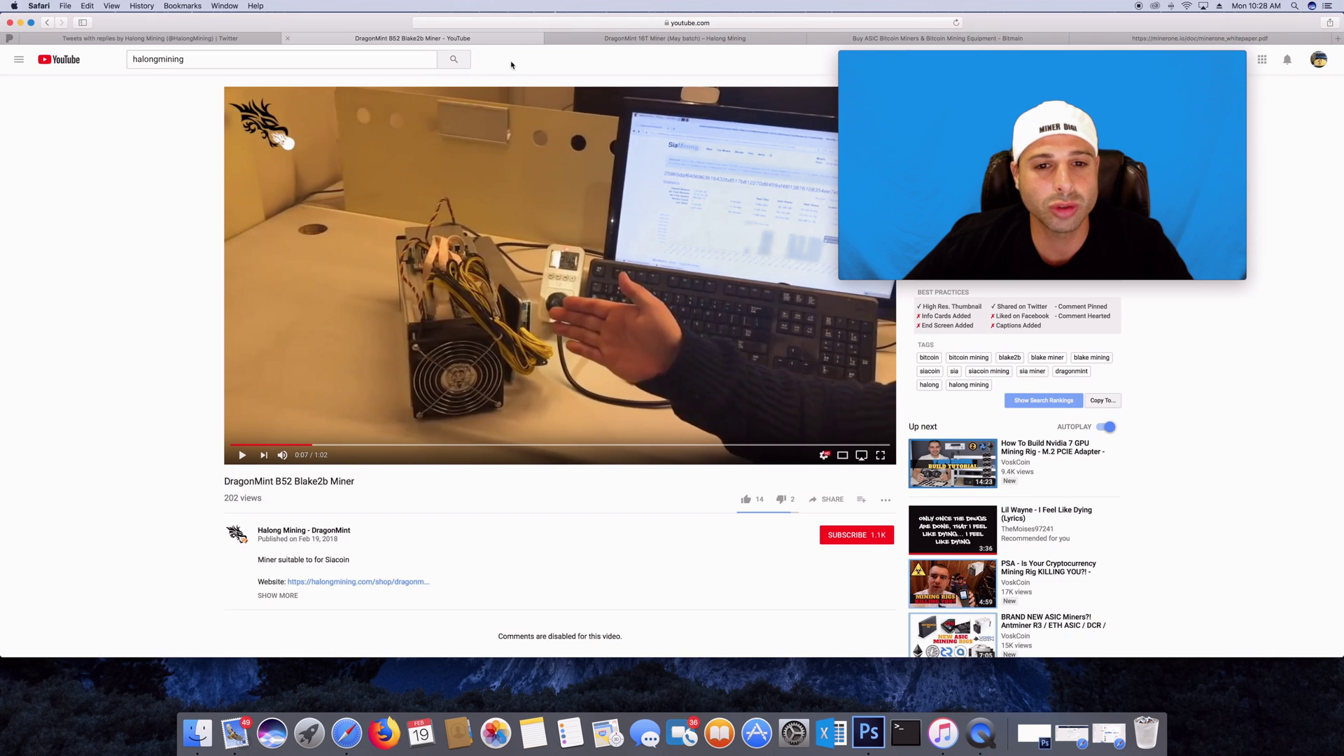
List the Halong Mining channel's videos; skip the DragonMint 16T Demo to about 0:17, pause, return.
{"action": "left_click", "coordinate": [240, 536]}
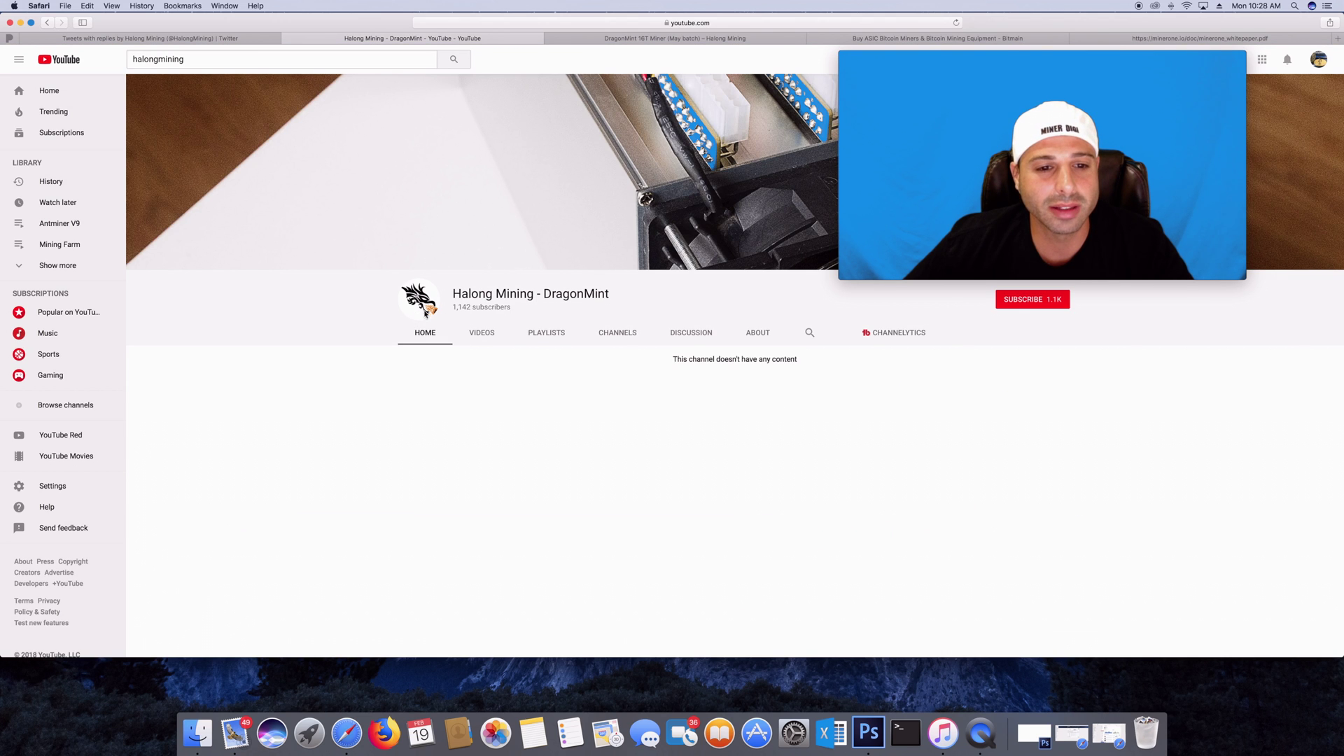
{"action": "left_click", "coordinate": [483, 334]}
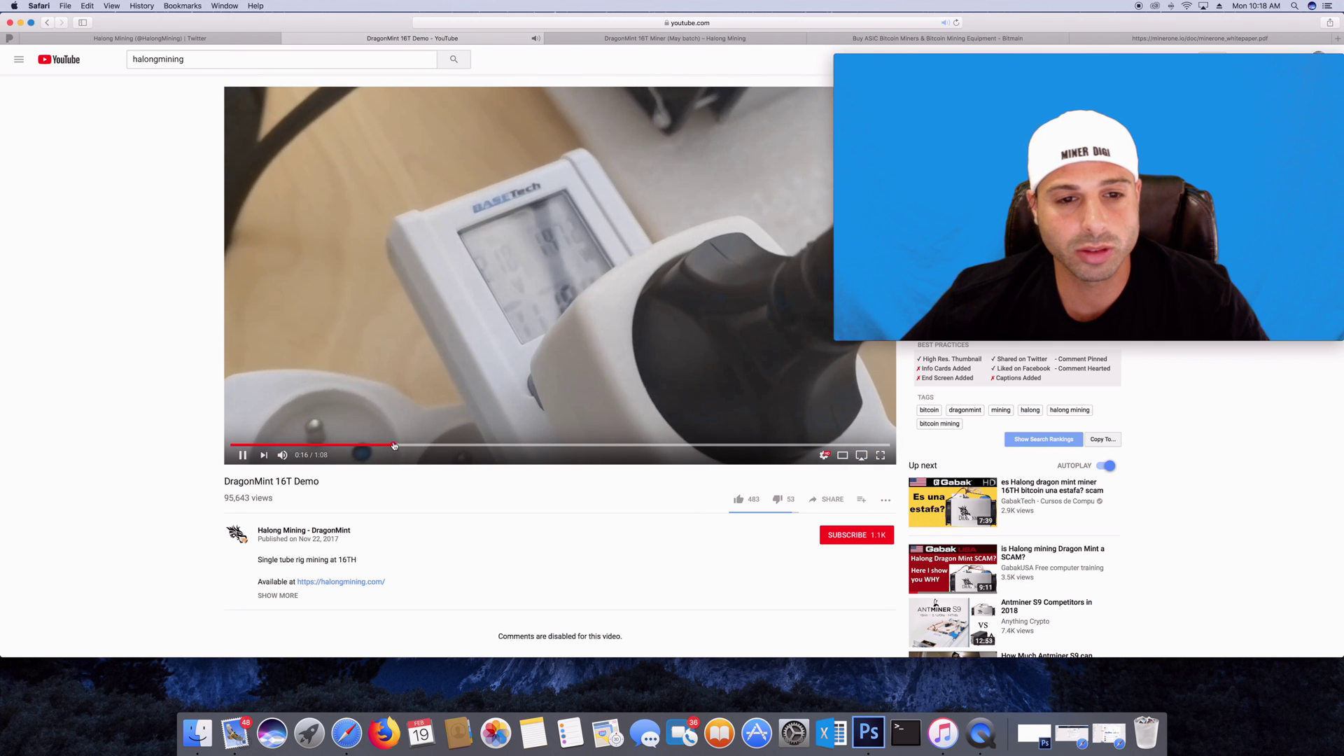
{"action": "left_click", "coordinate": [396, 446]}
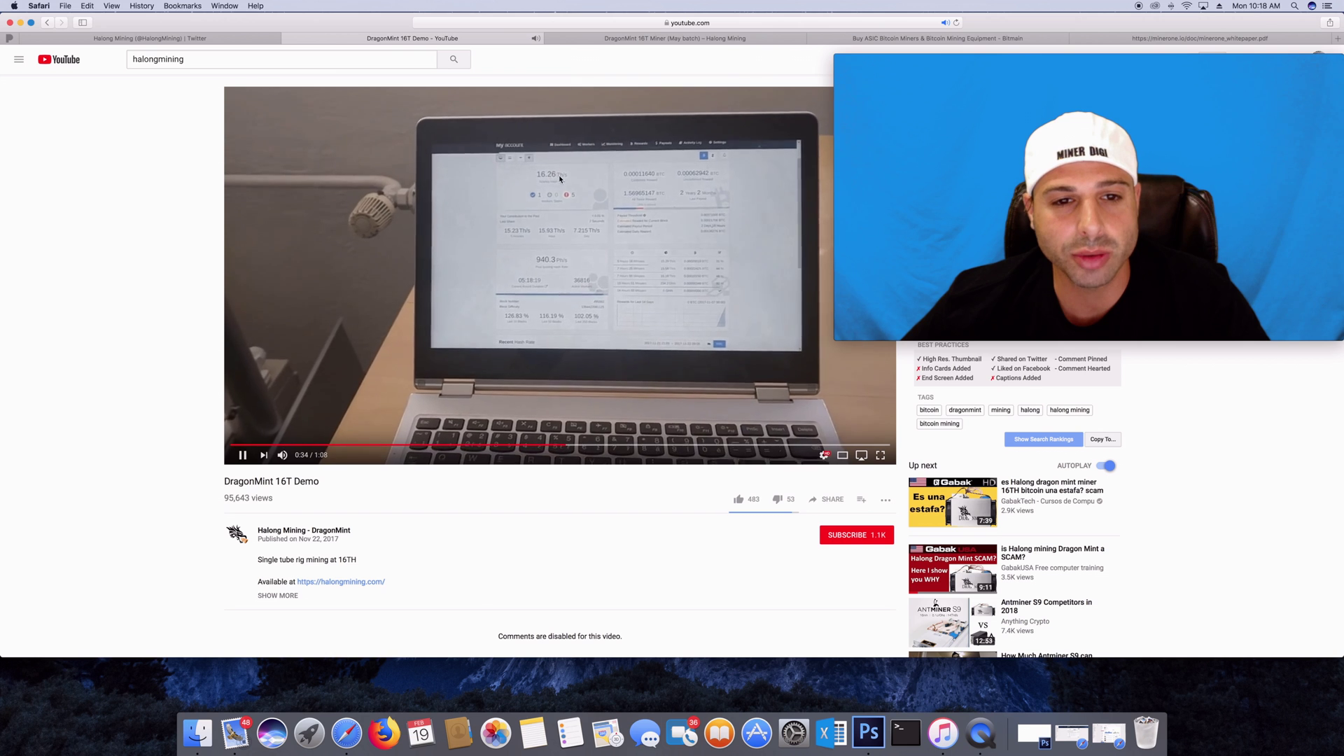
{"action": "left_click", "coordinate": [240, 456]}
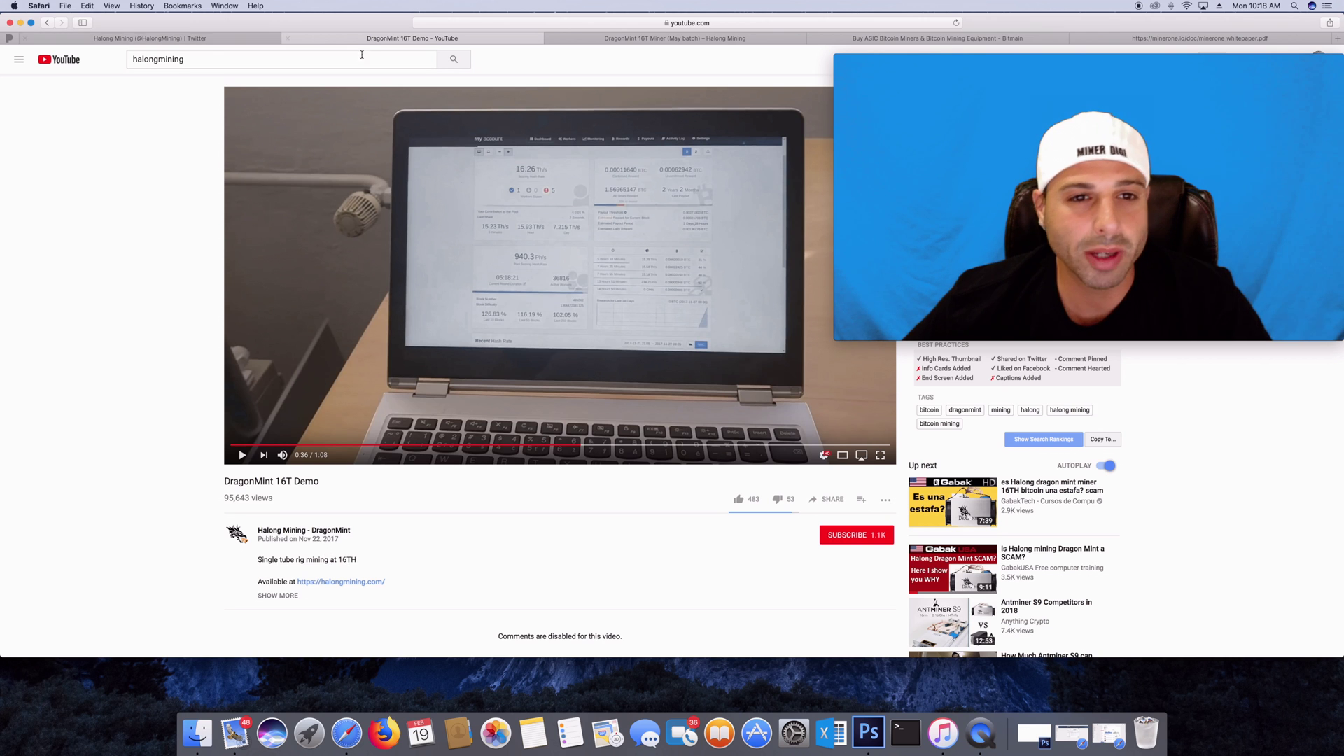
{"action": "left_click", "coordinate": [46, 23]}
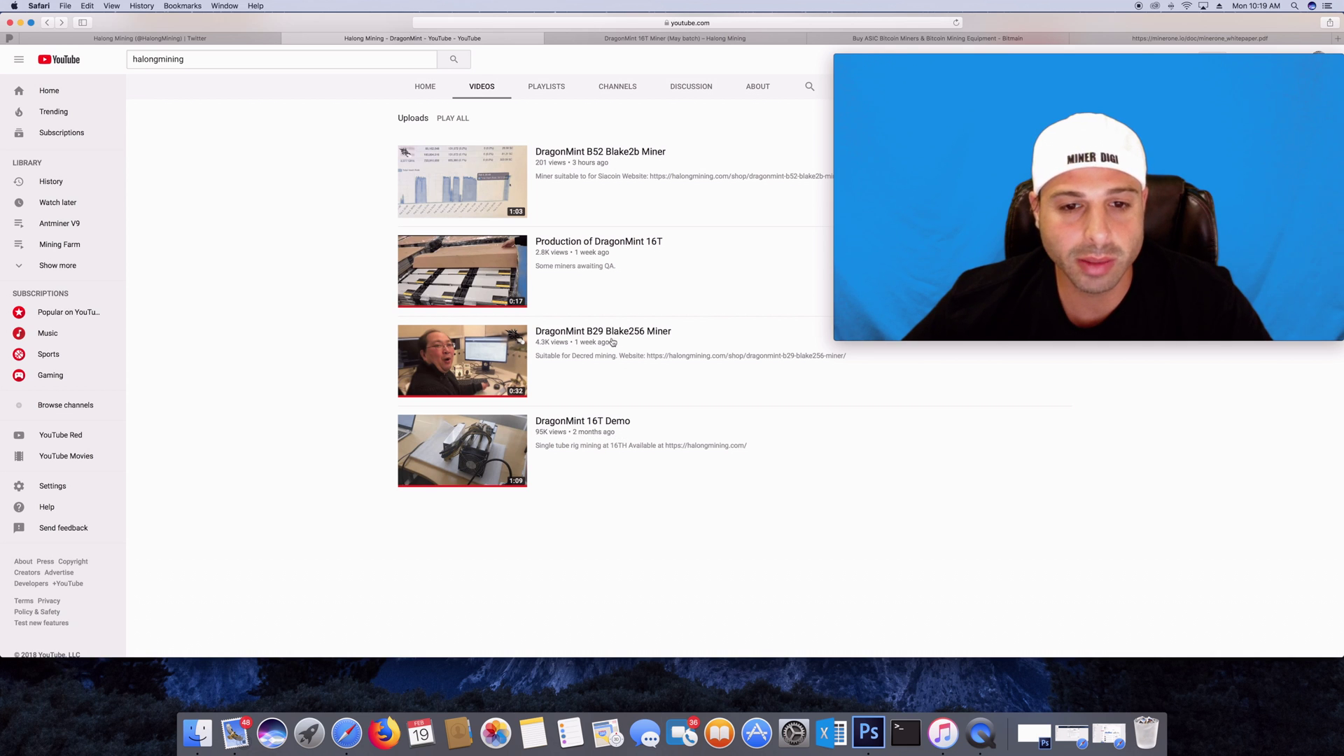
Play and pause Production of DragonMint 16T, then the DragonMint B52 Blake2b Miner video.
{"action": "left_click", "coordinate": [595, 246]}
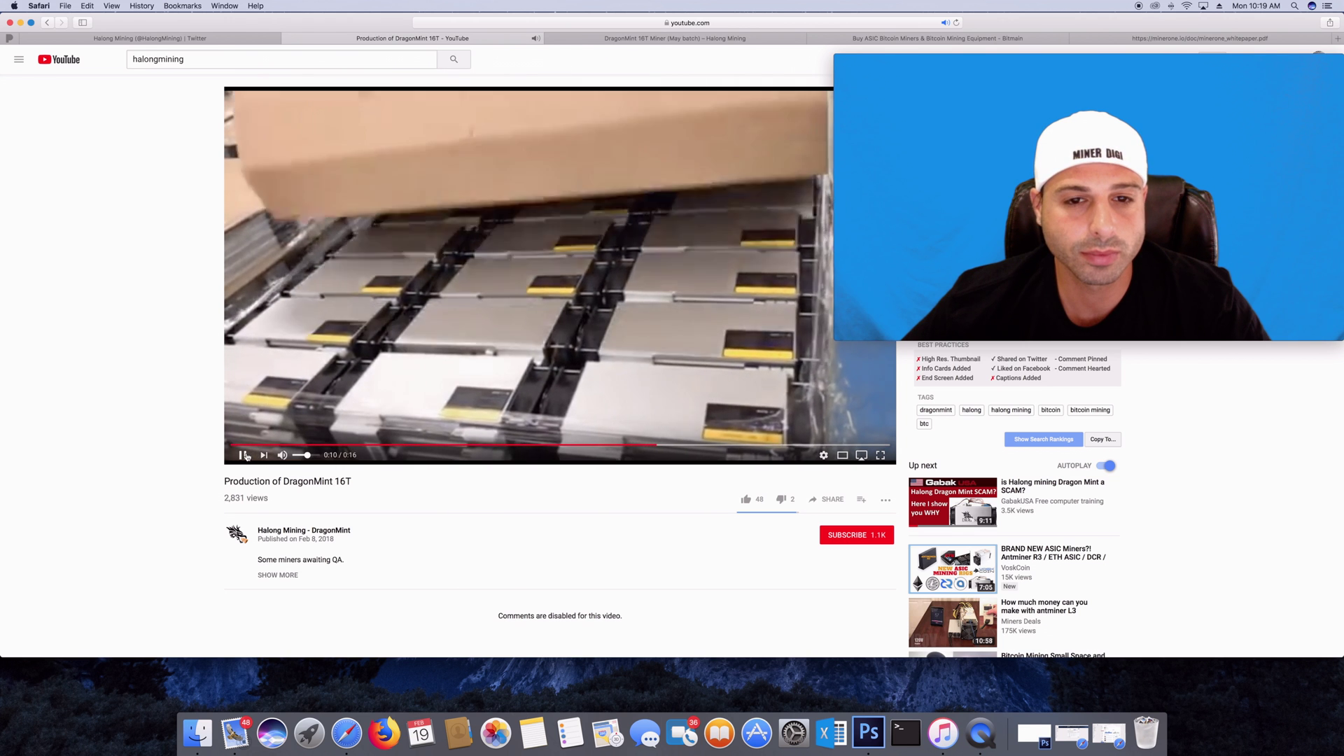
{"action": "left_click", "coordinate": [245, 455]}
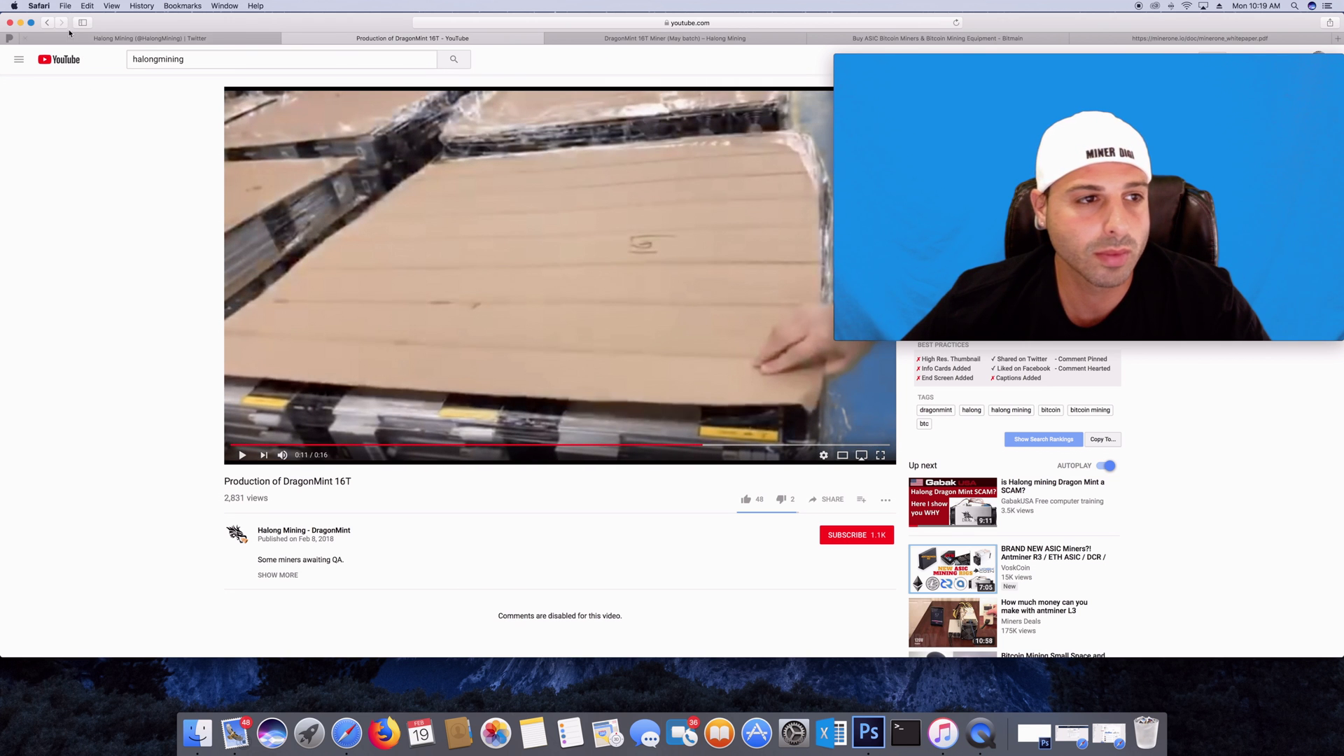
{"action": "left_click", "coordinate": [47, 22]}
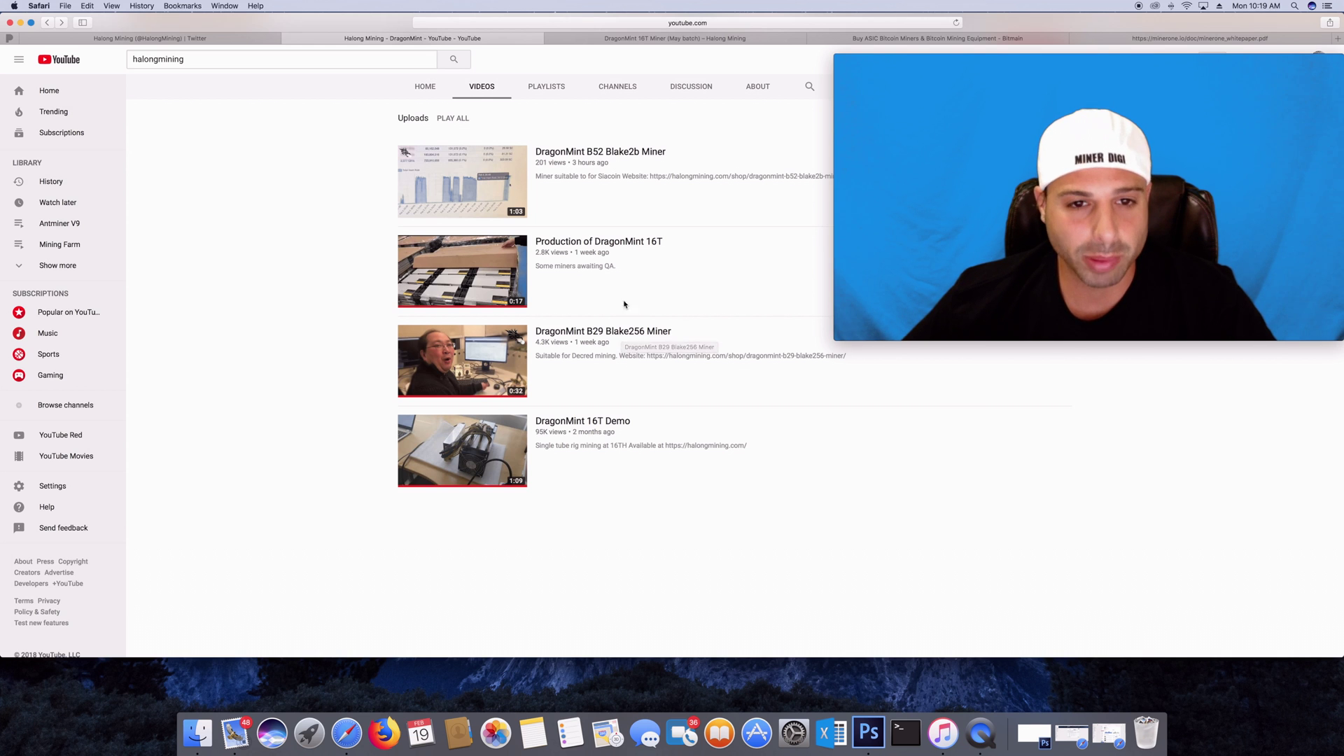
{"action": "left_click", "coordinate": [636, 156]}
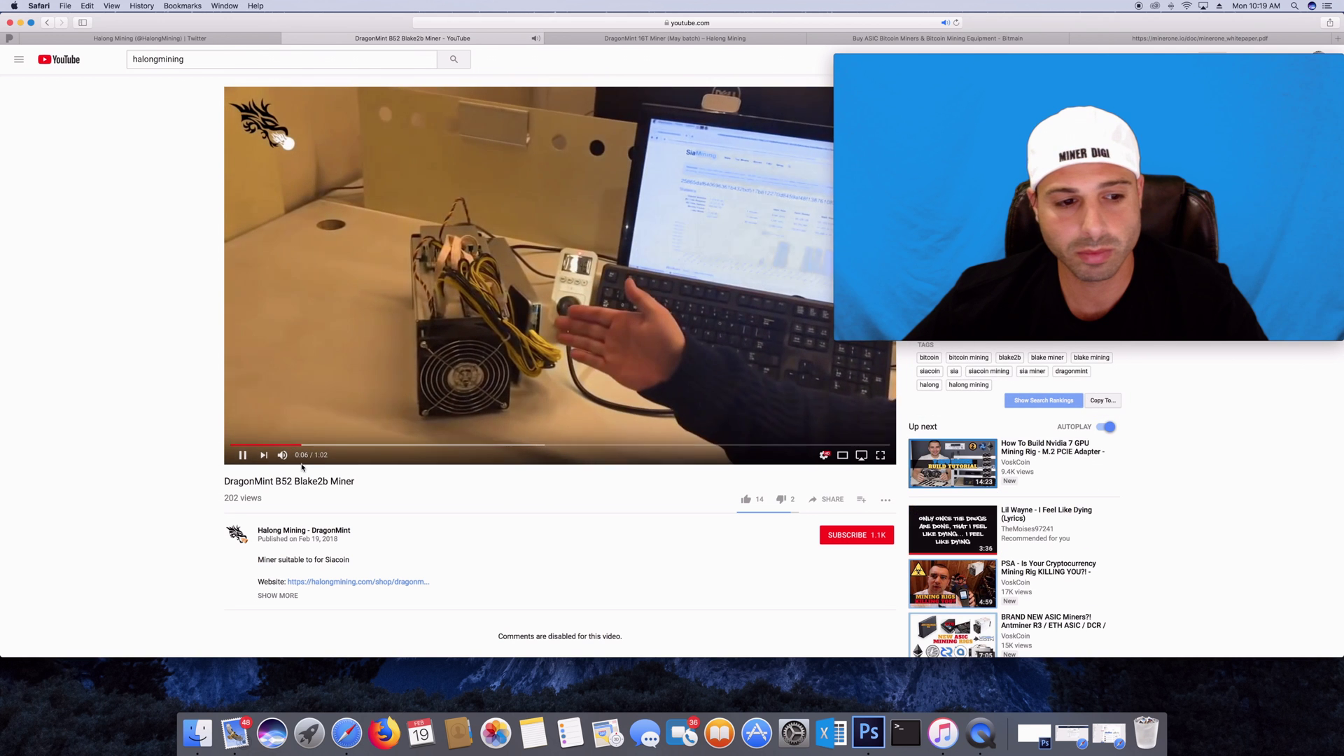
{"action": "left_click", "coordinate": [302, 429]}
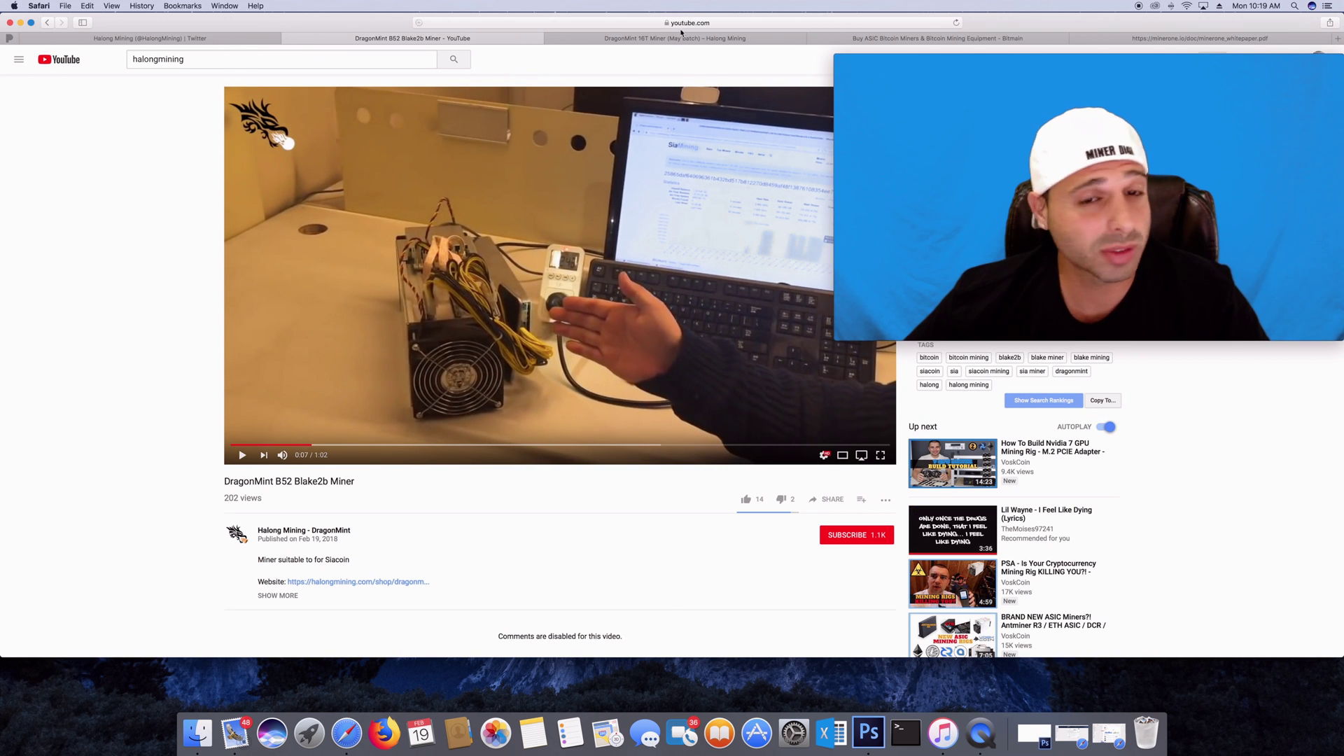
{"action": "mouse_move", "coordinate": [1199, 38]}
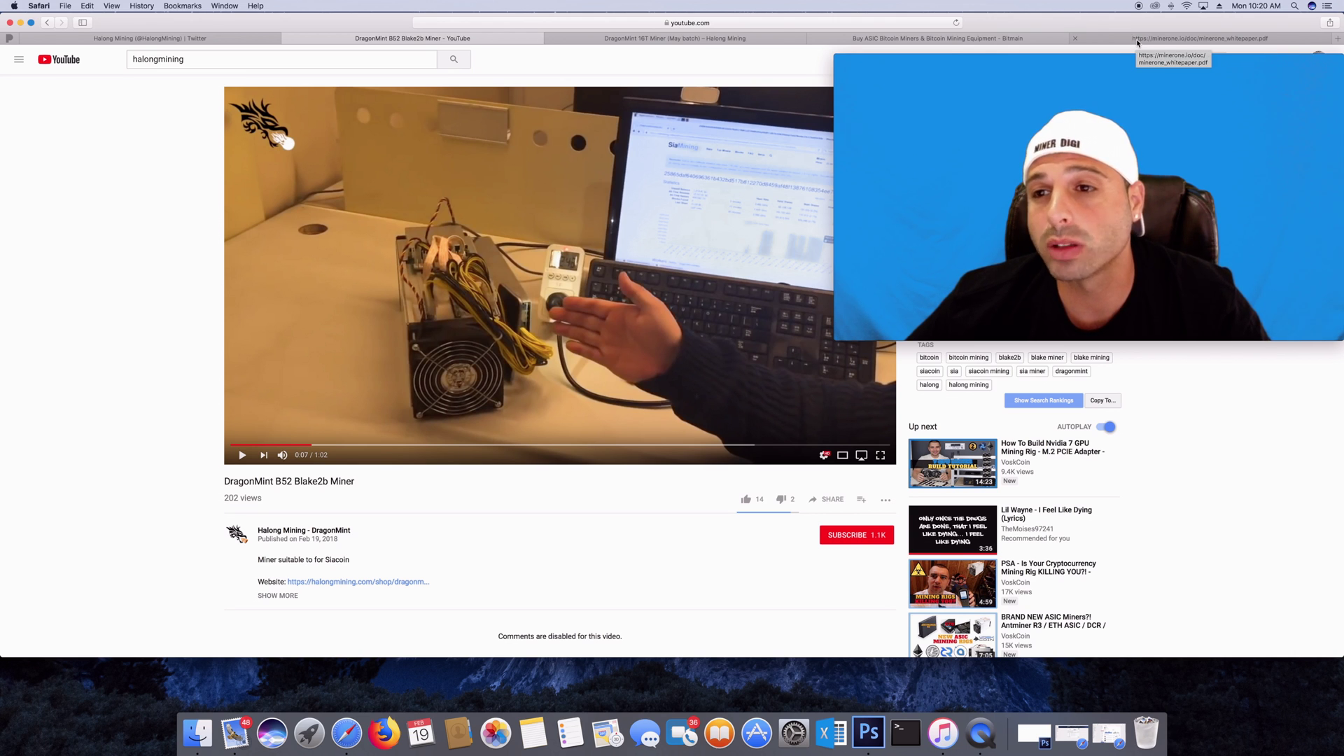
View the Bitmain shop's Antminer V9, L3+ and T9+ listings, then the Miner One whitepaper.
{"action": "left_click", "coordinate": [994, 39]}
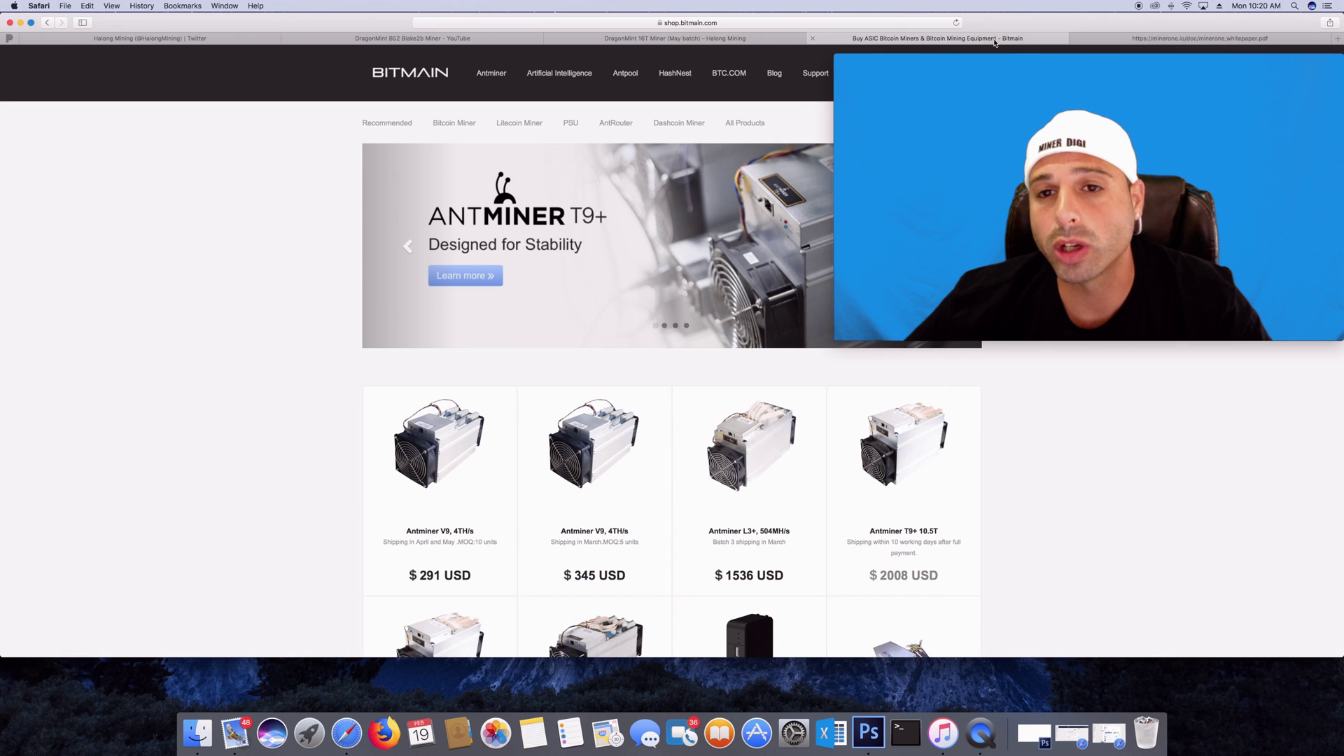
{"action": "scroll", "coordinate": [760, 165], "scroll_direction": "down", "scroll_amount": 3}
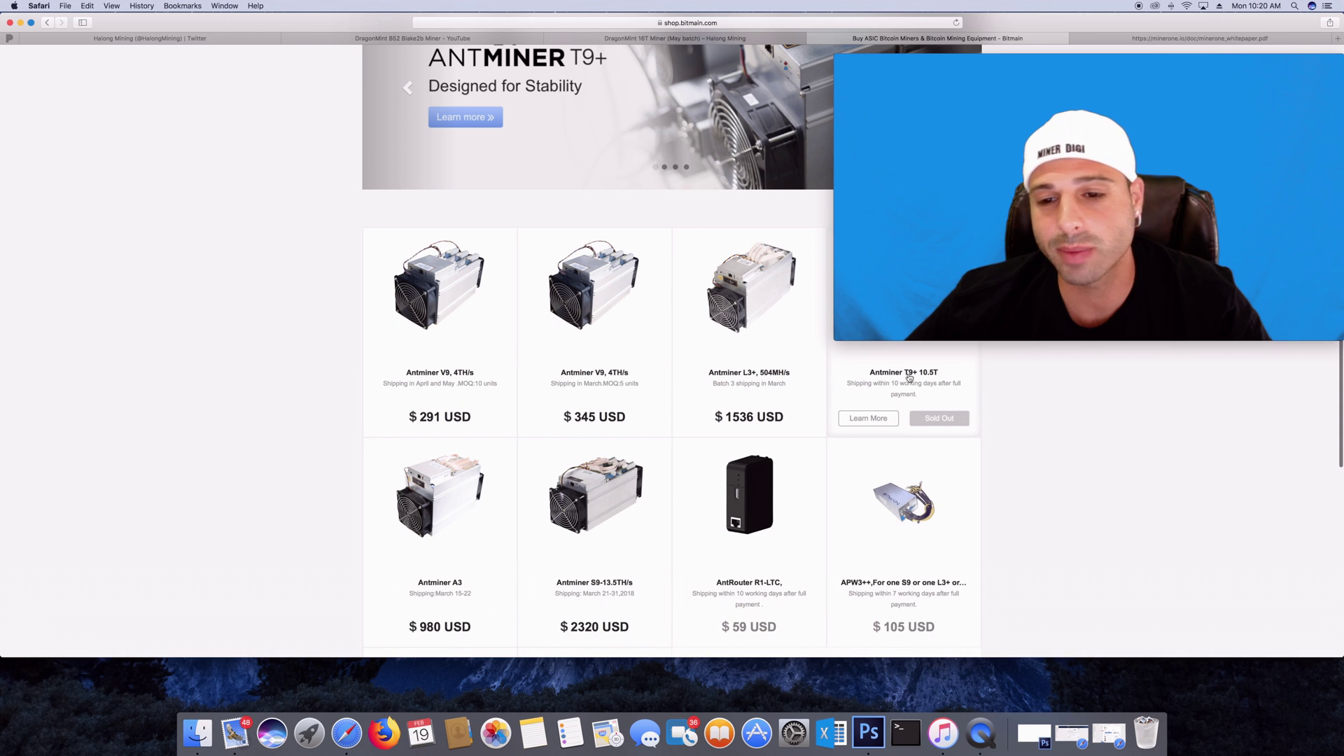
{"action": "mouse_move", "coordinate": [594, 514]}
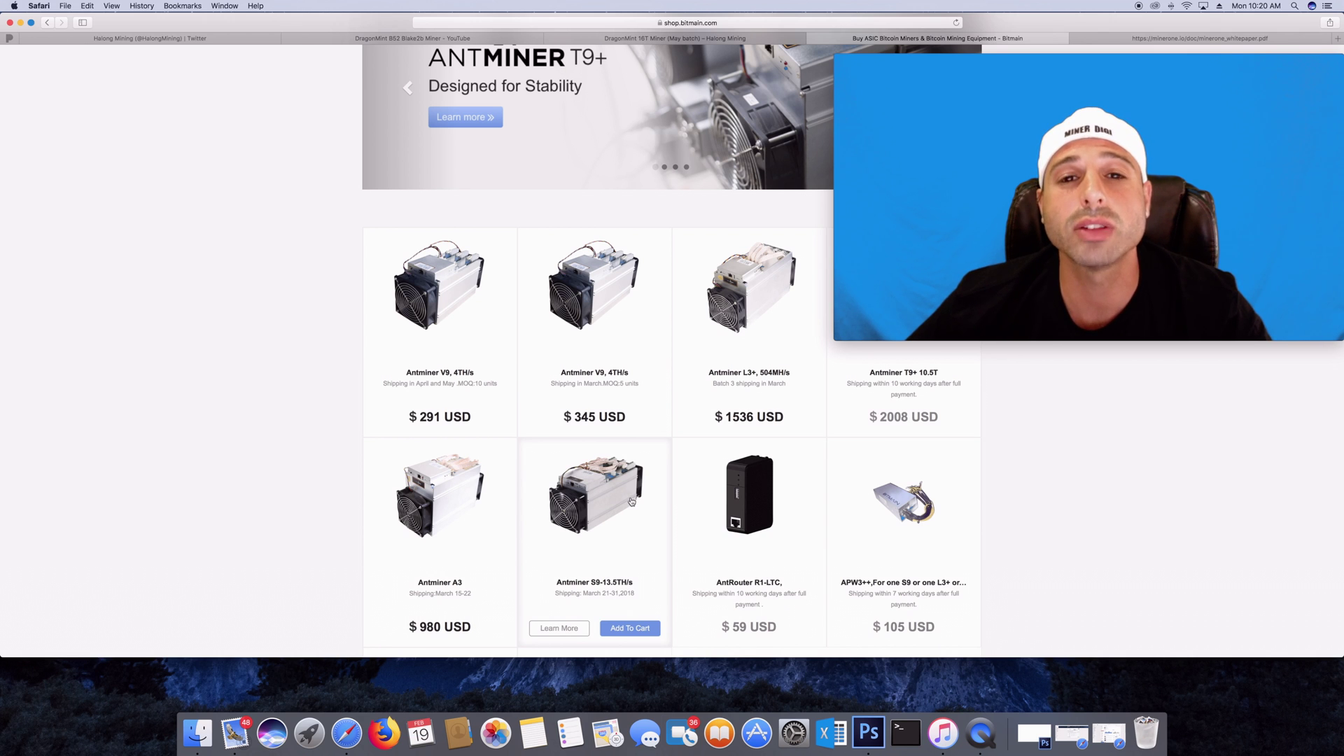
{"action": "left_click", "coordinate": [1163, 37]}
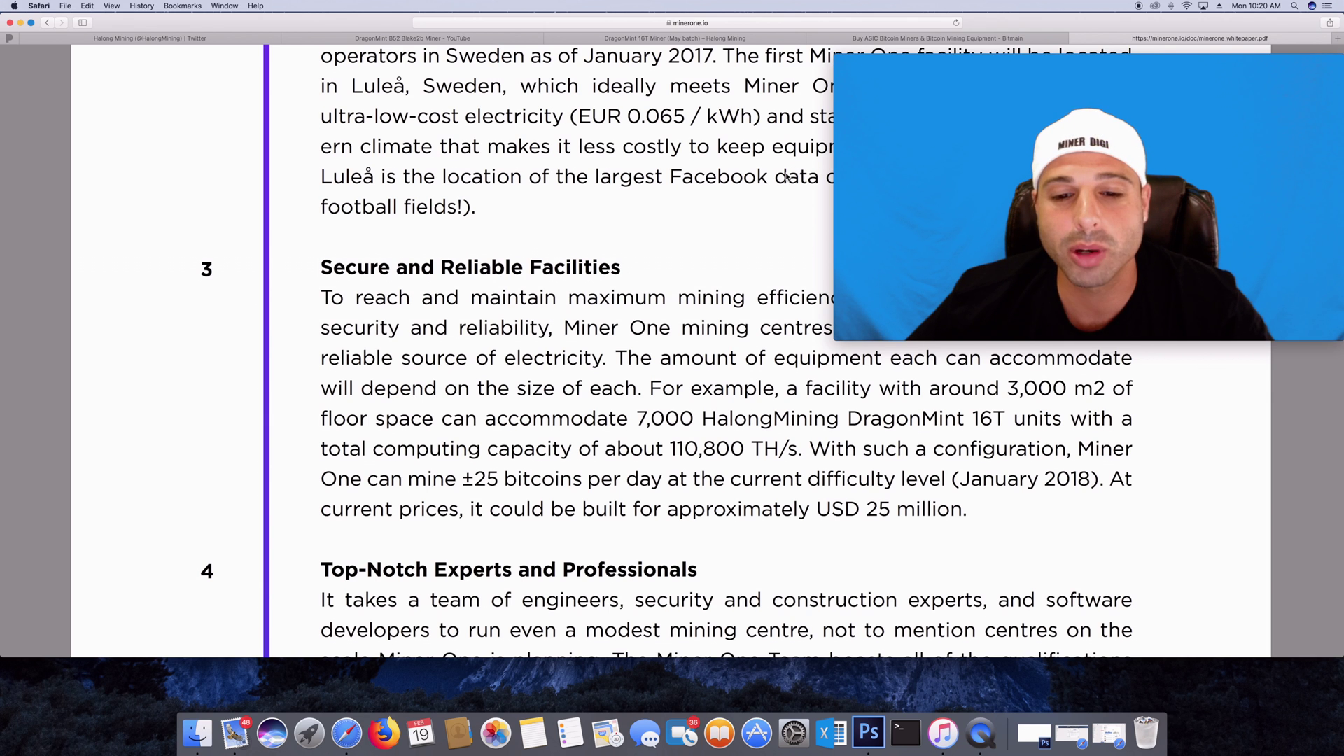
{"action": "scroll", "coordinate": [785, 177], "scroll_direction": "down", "scroll_amount": 1}
{"action": "scroll", "coordinate": [787, 177], "scroll_direction": "up", "scroll_amount": 5}
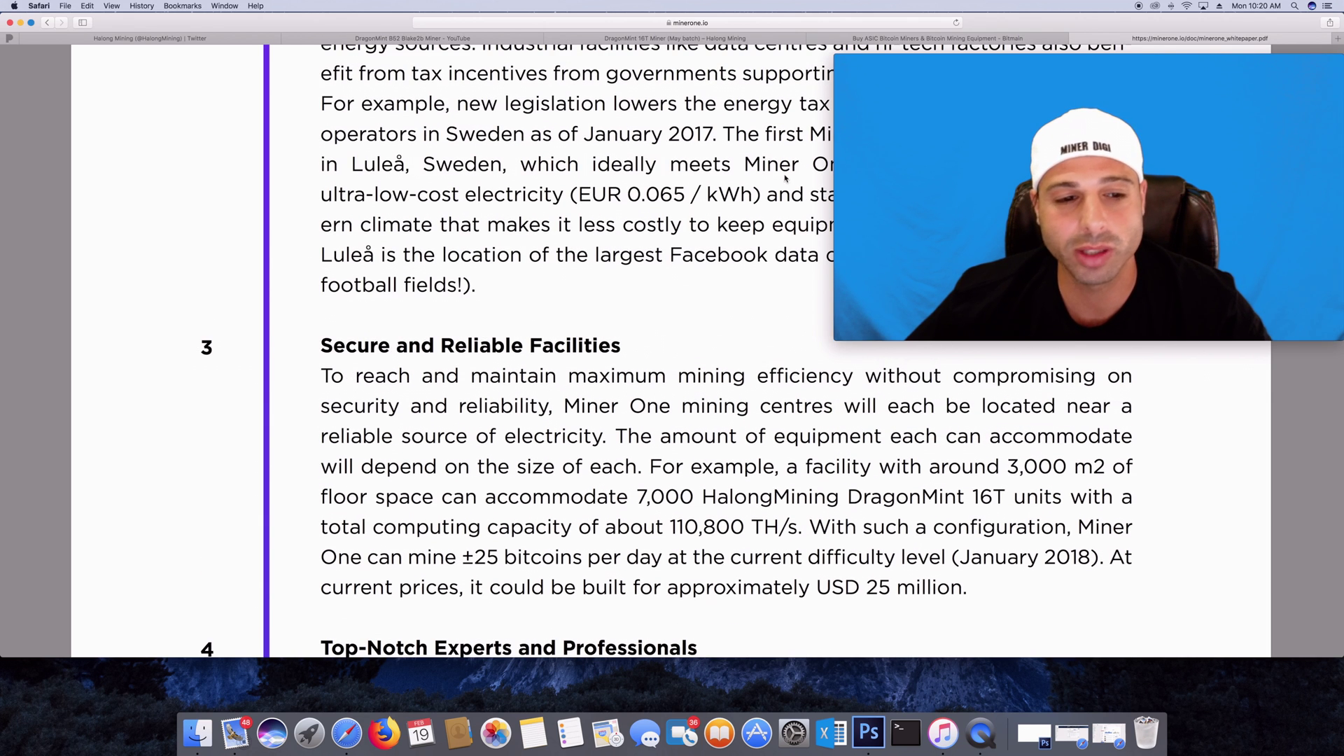
Highlight the section 3 passage from 'HalongMining DragonMint 16T' through 'USD 25 million'.
{"action": "left_click_drag", "start_coordinate": [322, 377], "coordinate": [733, 441]}
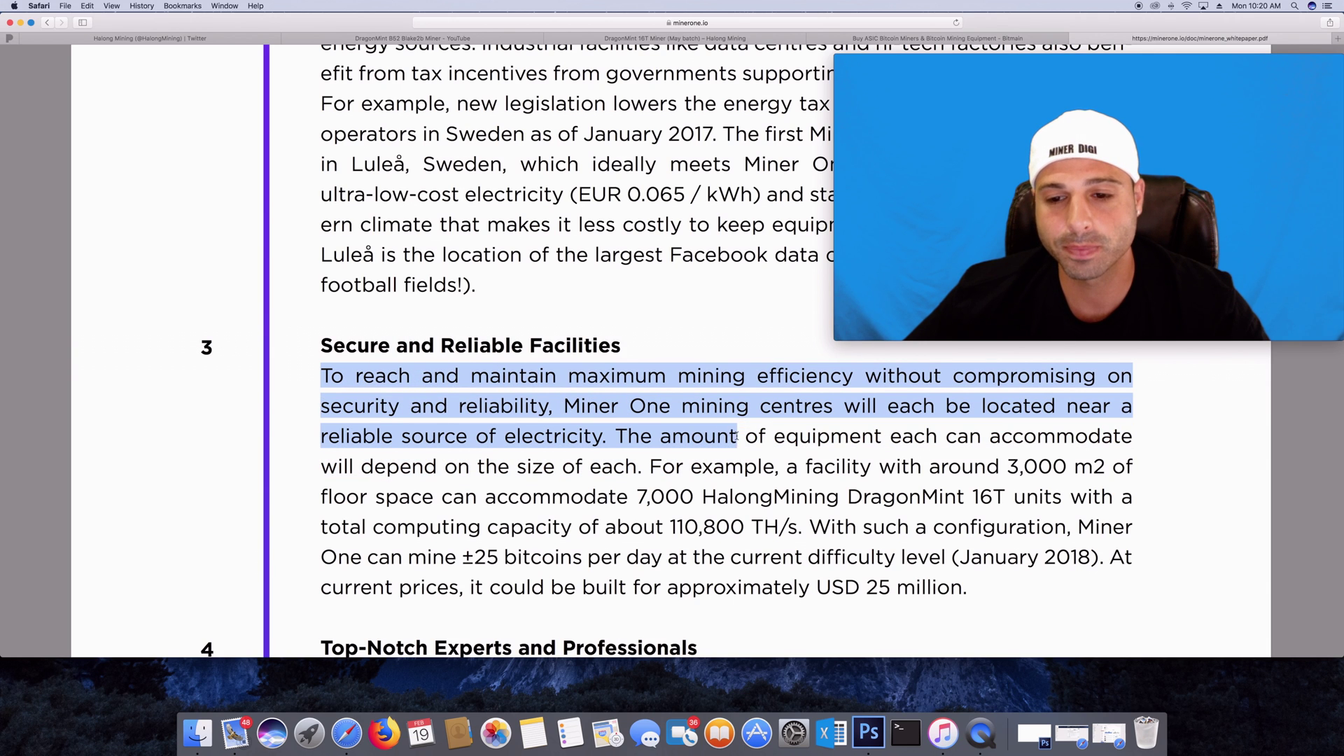
{"action": "left_click_drag", "start_coordinate": [738, 436], "coordinate": [628, 436]}
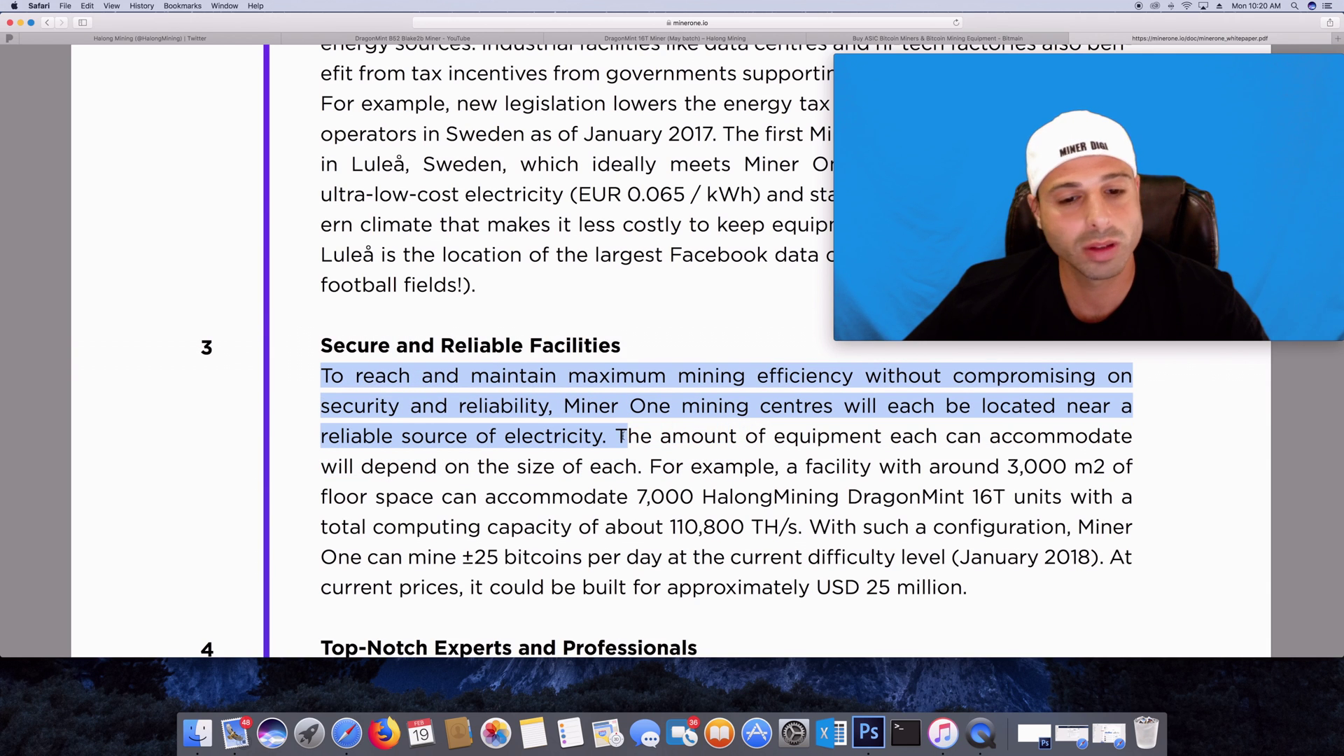
{"action": "left_click", "coordinate": [628, 435]}
{"action": "mouse_move", "coordinate": [650, 441]}
{"action": "left_mouse_down"}
{"action": "mouse_move", "coordinate": [733, 439]}
{"action": "mouse_move", "coordinate": [760, 458]}
{"action": "left_mouse_up"}
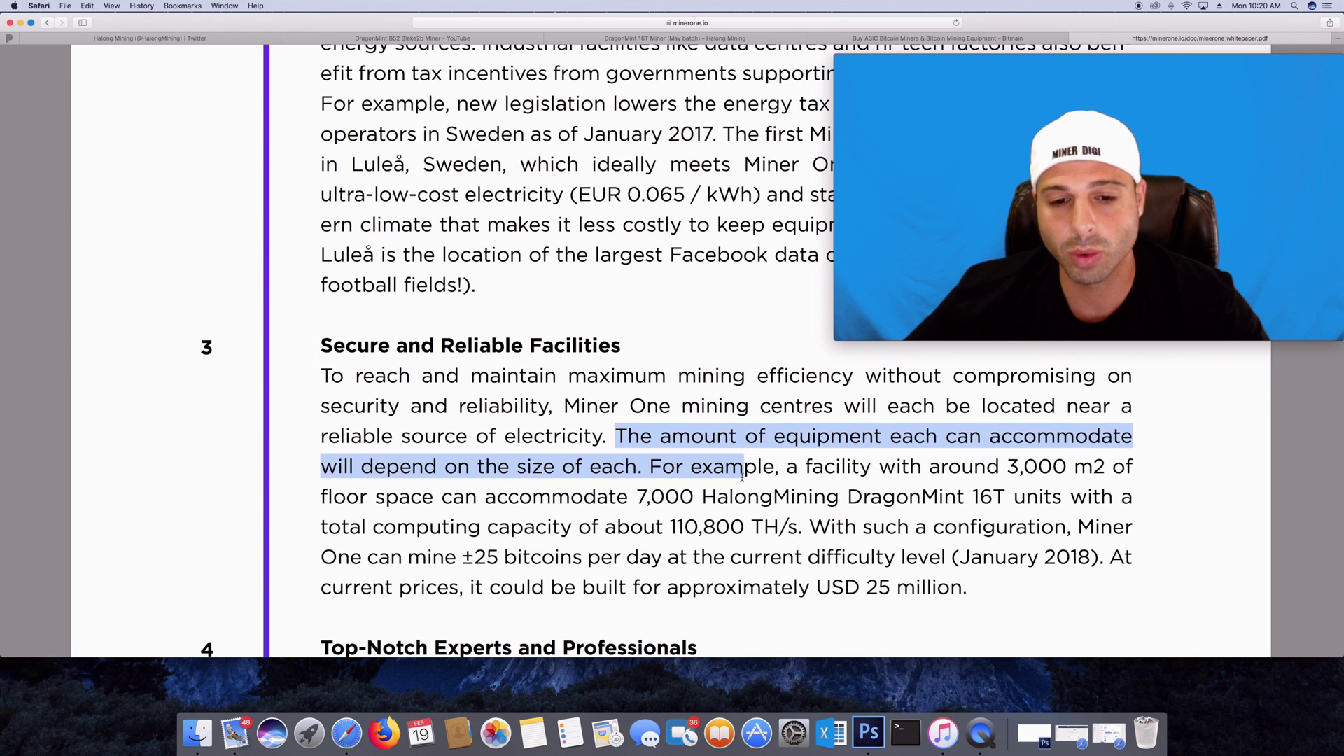
{"action": "left_click_drag", "start_coordinate": [744, 474], "coordinate": [721, 484]}
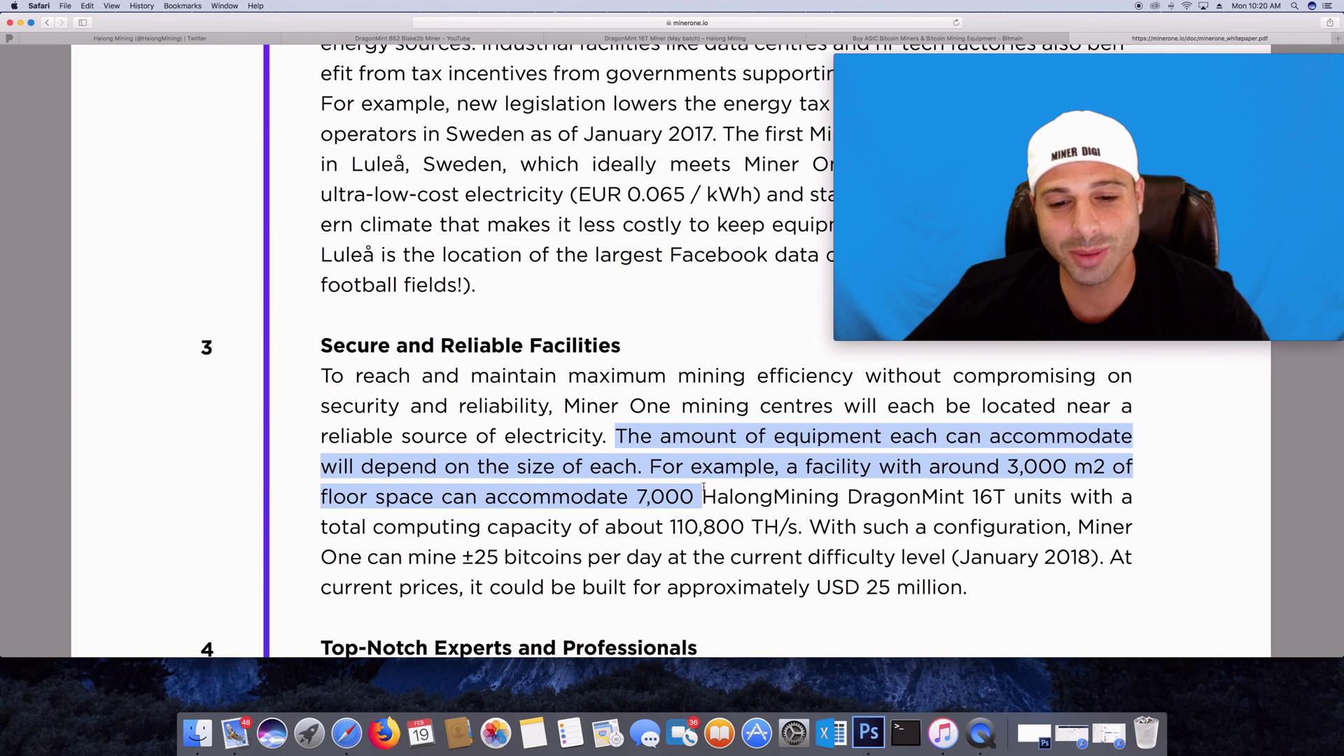
{"action": "left_click", "coordinate": [714, 495]}
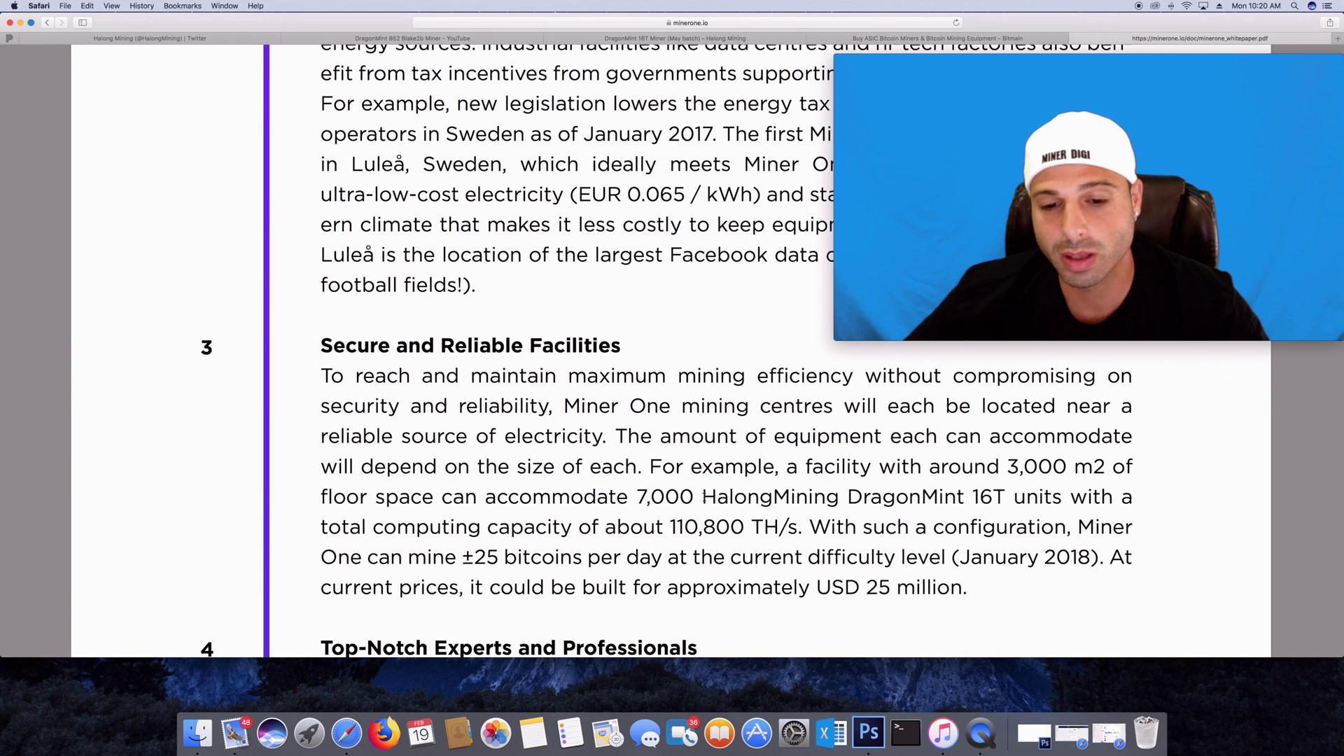
{"action": "mouse_move", "coordinate": [721, 497]}
{"action": "left_mouse_down"}
{"action": "mouse_move", "coordinate": [863, 497]}
{"action": "mouse_move", "coordinate": [991, 576]}
{"action": "left_mouse_up"}
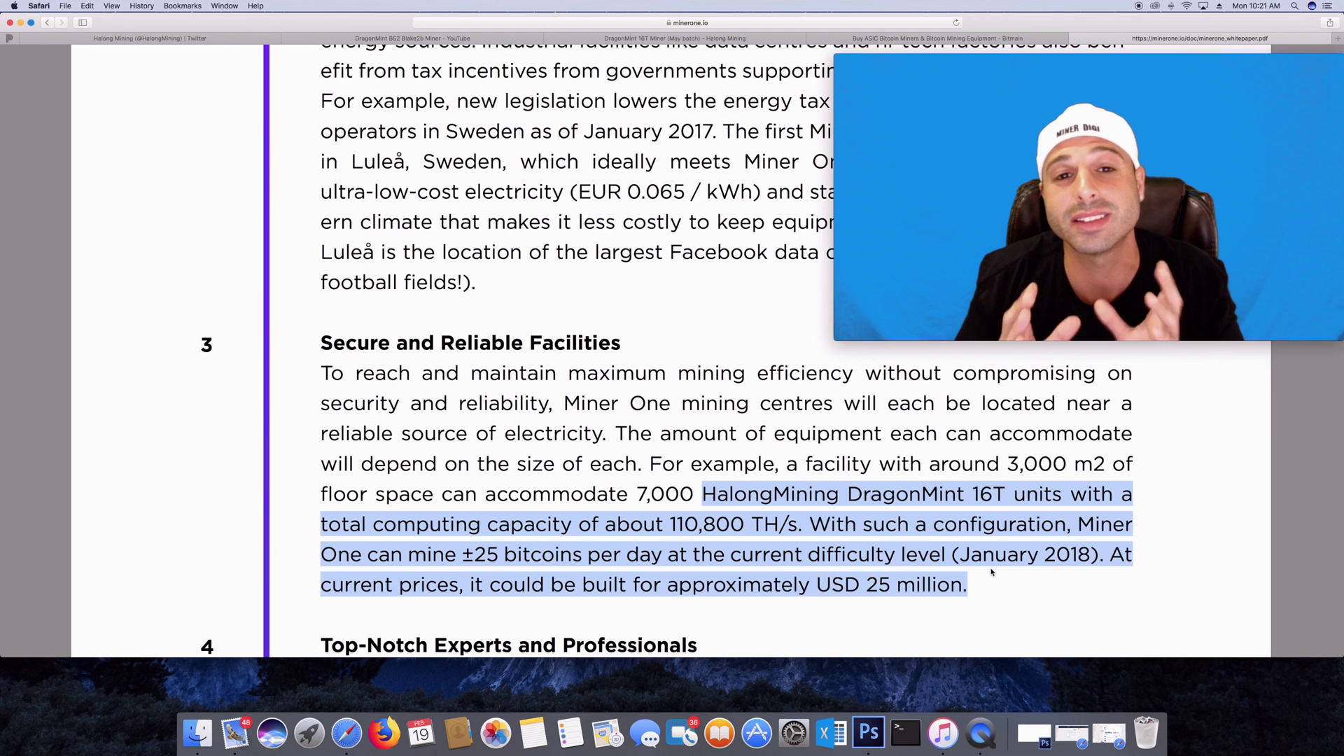
{"action": "scroll", "coordinate": [992, 572], "scroll_direction": "down", "scroll_amount": 1}
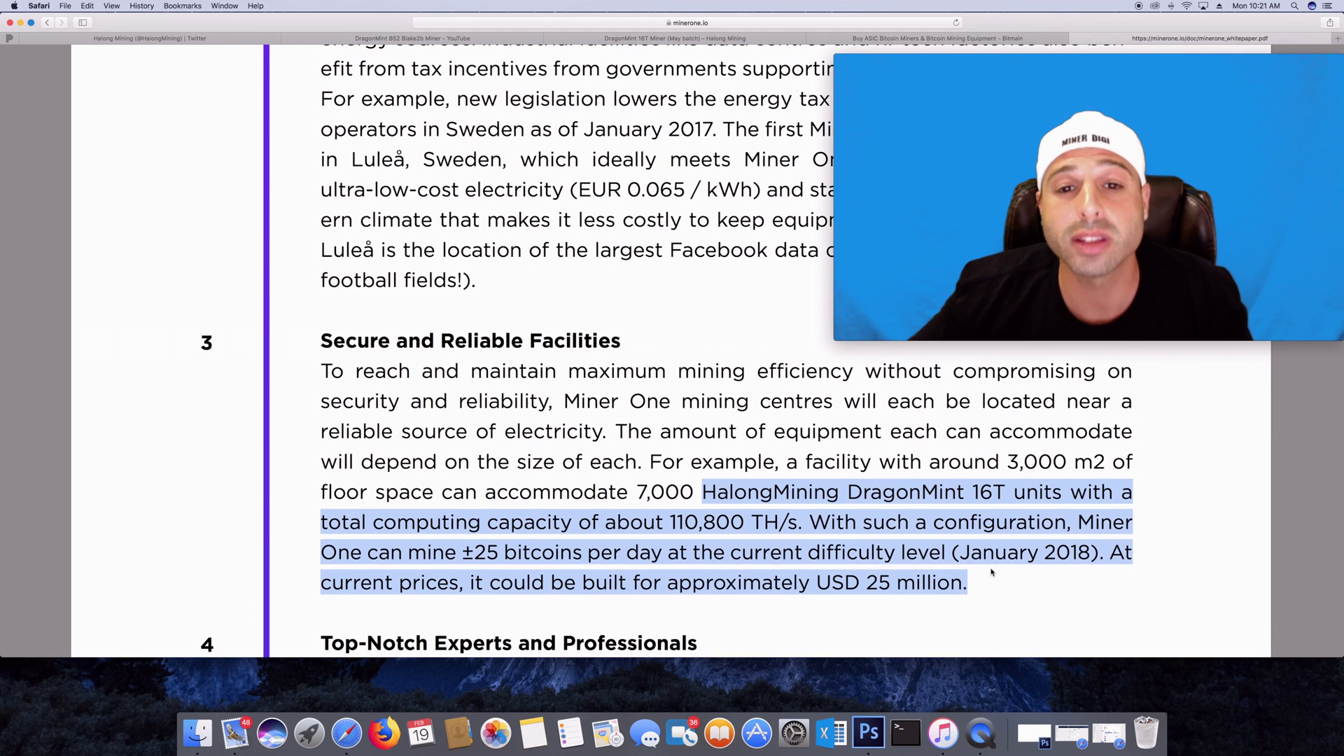
{"action": "scroll", "coordinate": [832, 528], "scroll_direction": "down", "scroll_amount": 2}
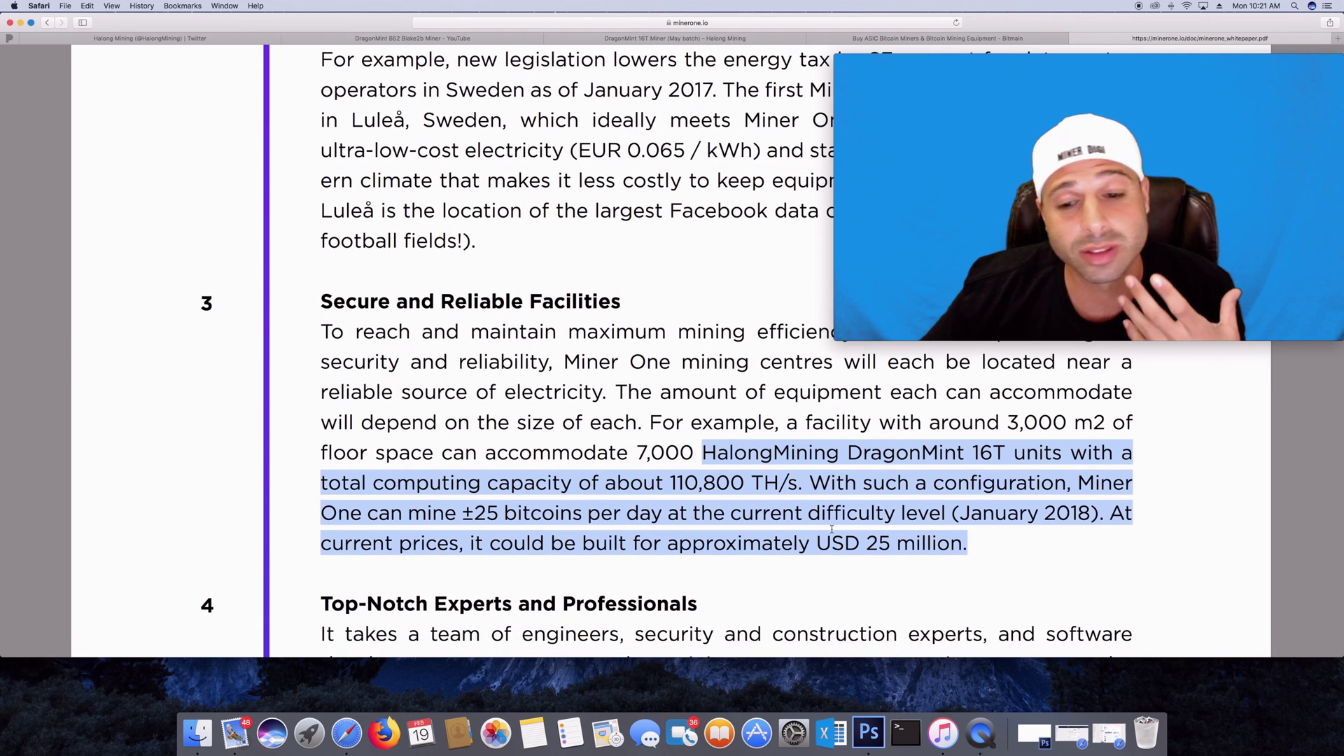
{"action": "scroll", "coordinate": [832, 529], "scroll_direction": "down", "scroll_amount": 2}
{"action": "scroll", "coordinate": [832, 530], "scroll_direction": "down", "scroll_amount": 1}
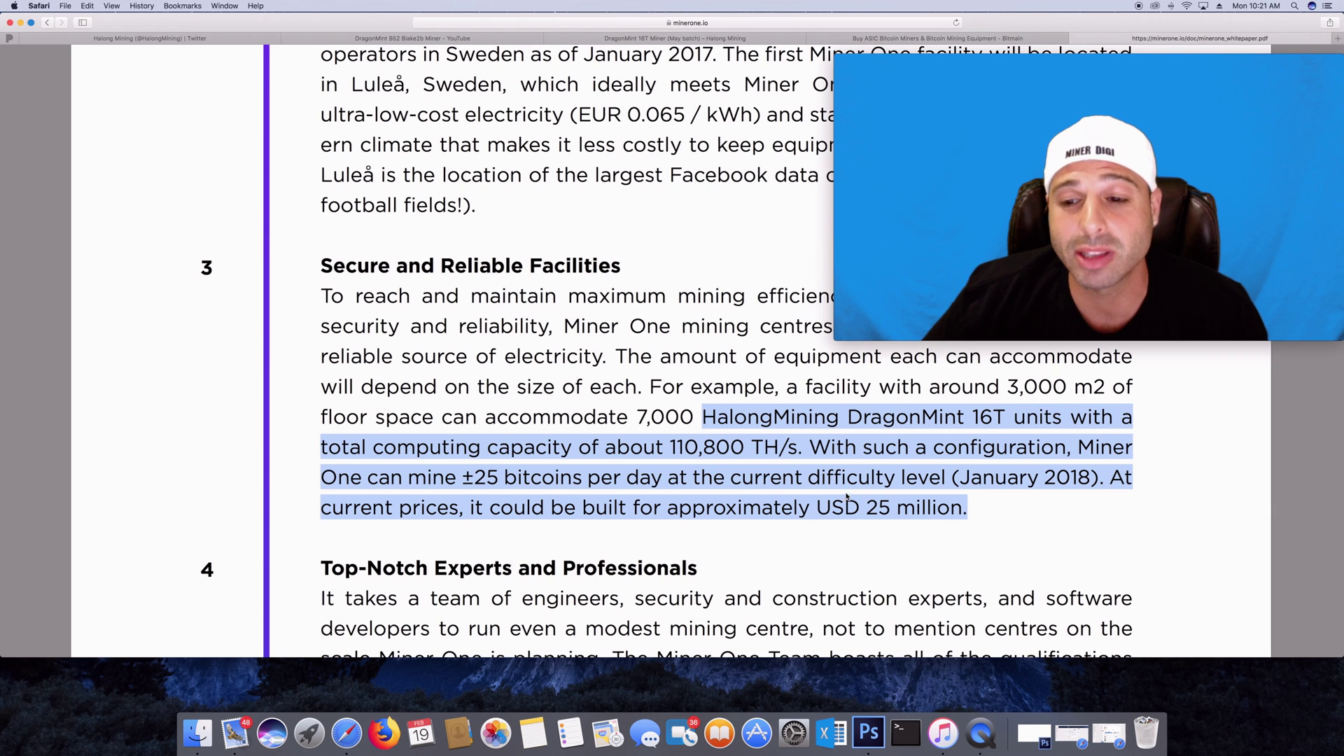
Deselect the highlighted USD 25 million DragonMint 16T passage in section 3.
{"action": "left_click", "coordinate": [817, 457]}
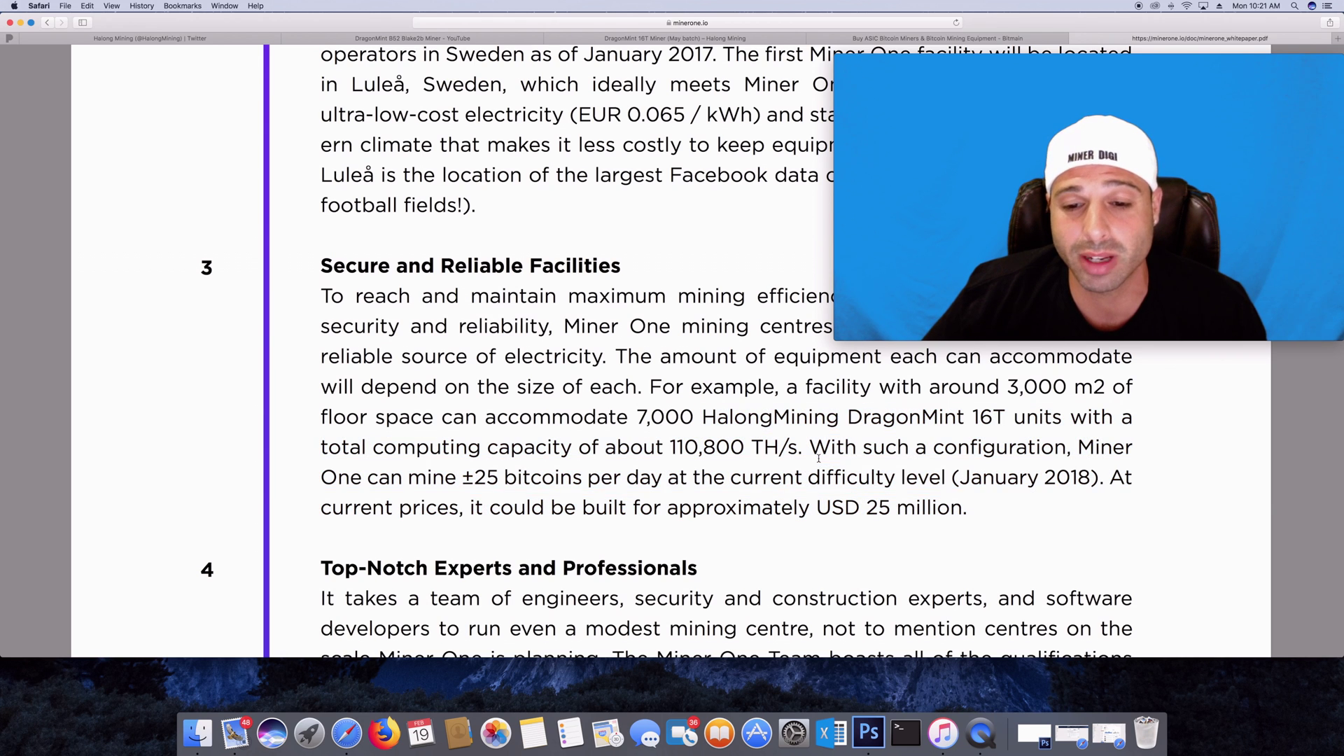